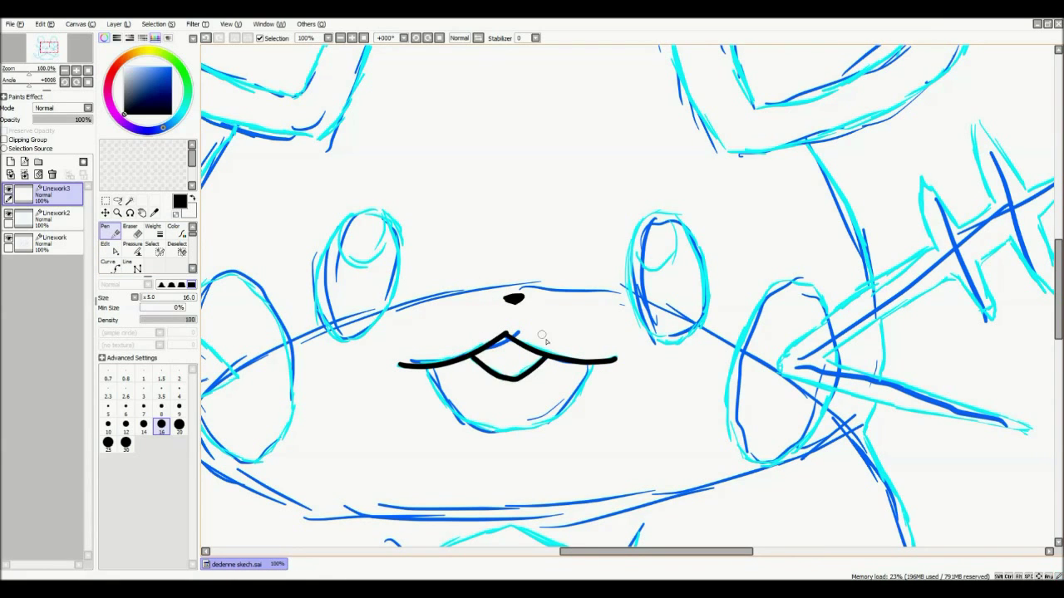
- Redraw the small curve beneath the middle of the upper lip and ink the open mouth's rounded lower outline
key(ctrl+z)
drag(472, 357, 509, 378)
key(ctrl)
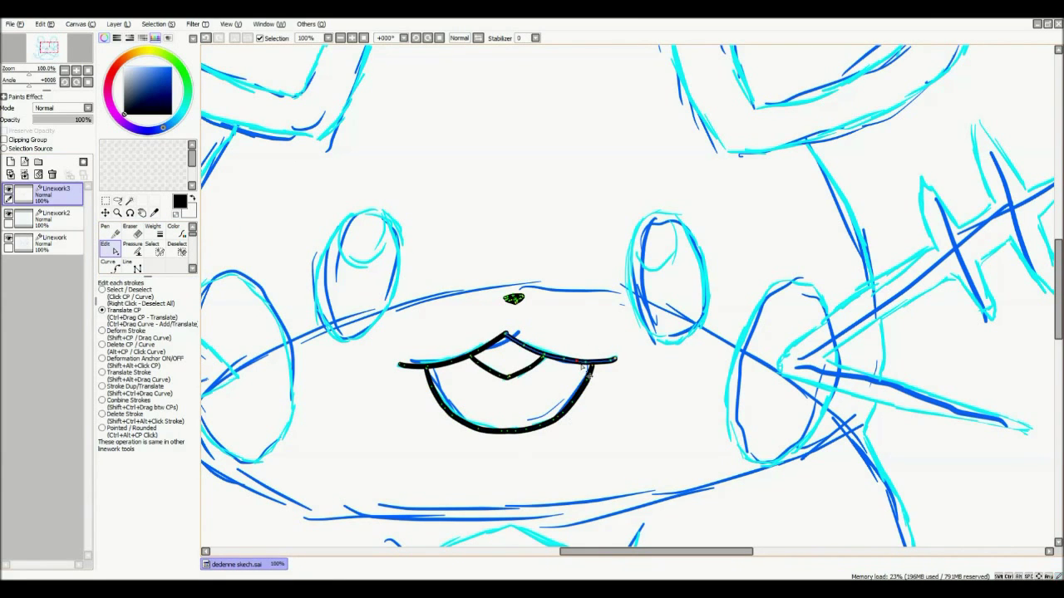
- Ink the oval outlines of both eyes over the sketch and adjust their curves to fit
scroll(524, 546, left, 1)
mouse_move(390, 213)
mouse_down()
mouse_move(365, 316)
mouse_move(387, 212)
mouse_up()
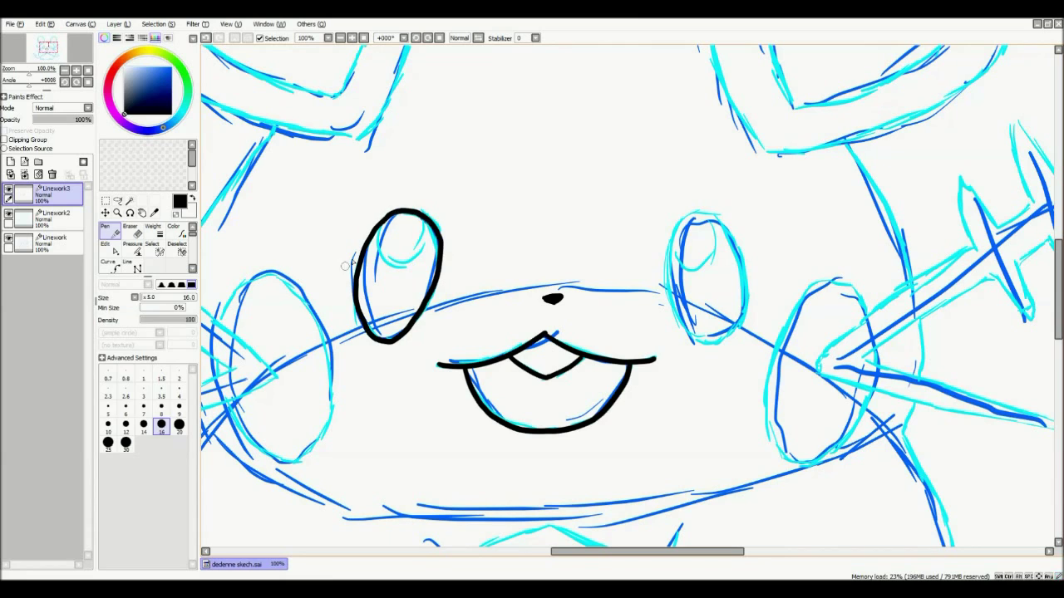
key(ctrl)
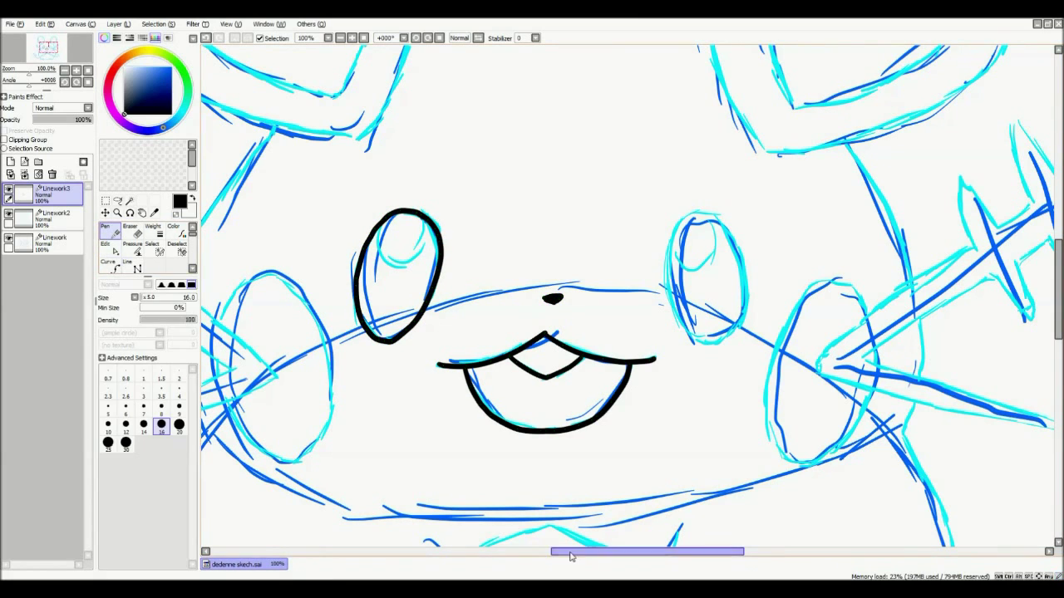
scroll(498, 291, right, 4)
mouse_move(517, 216)
mouse_down()
mouse_move(504, 233)
mouse_move(544, 214)
mouse_up()
key(ctrl)
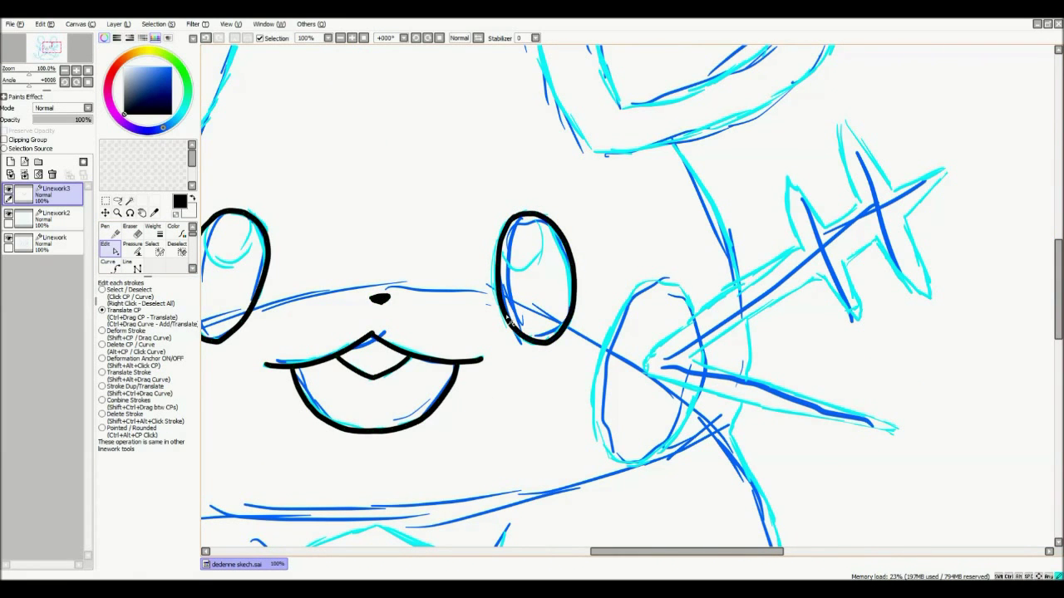
- Ink the lower edge of the right whisker's shaft and its first lower spike, adjusting the lines to the sketch
scroll(582, 299, left, 2)
scroll(748, 274, up, 1)
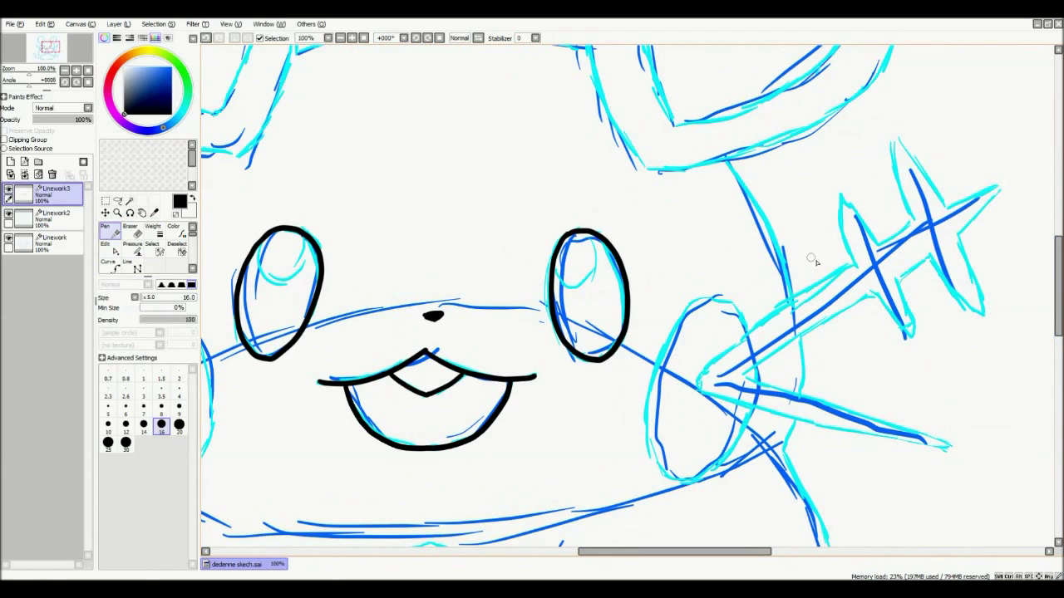
drag(853, 216, 873, 246)
key(ctrl+z)
key(c)
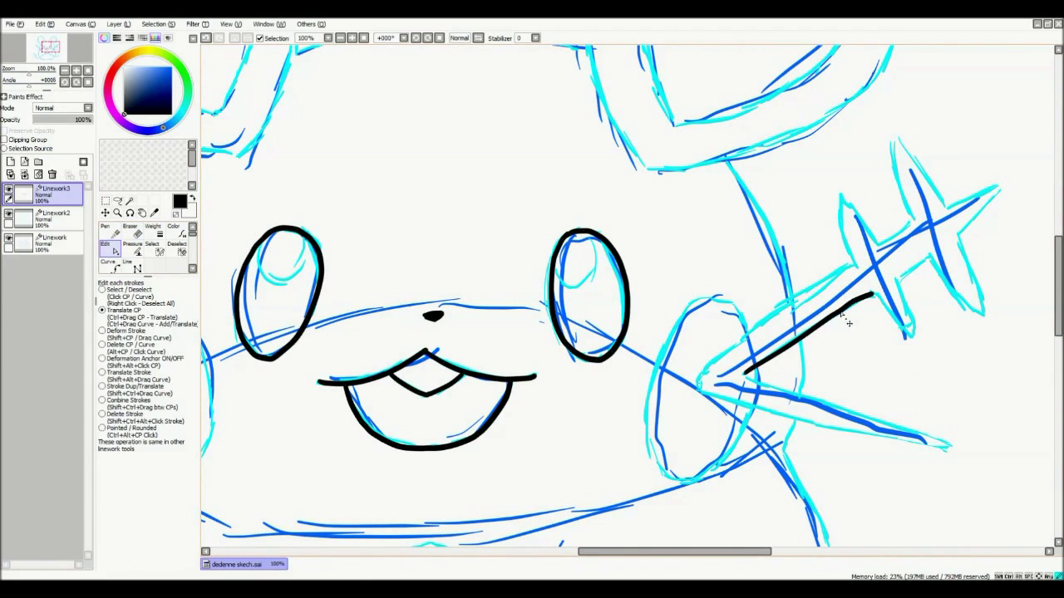
key(n)
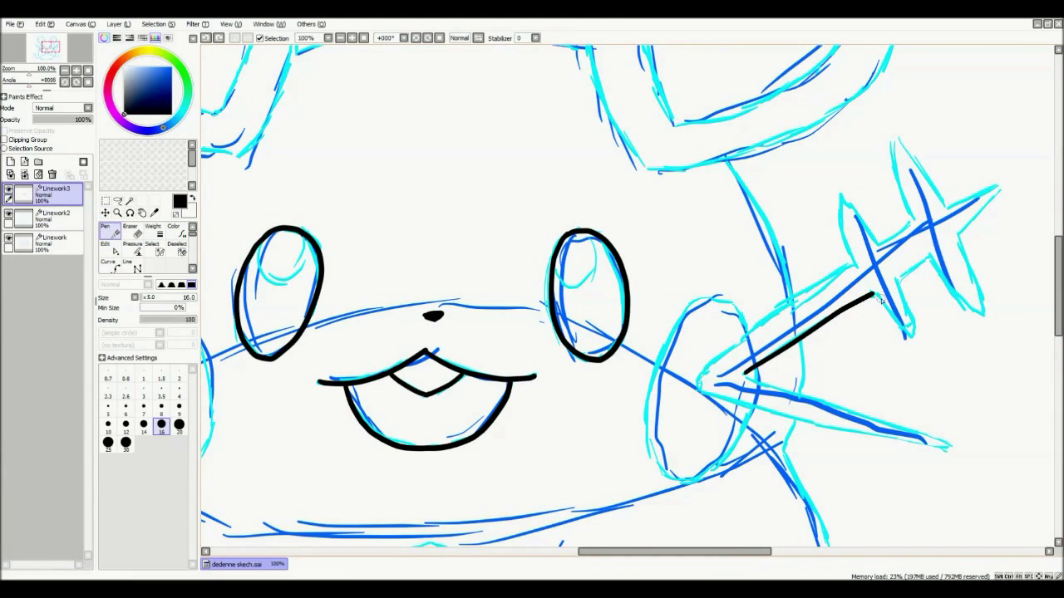
key(c)
key(n)
mouse_move(897, 279)
mouse_down()
mouse_move(929, 255)
mouse_move(907, 228)
mouse_up()
key(c)
key(n)
key(c)
key(n)
- Ink the two upper spikes of the right whisker and fit their curves to the sketch
drag(840, 199, 849, 258)
drag(897, 167, 915, 220)
key(c)
key(n)
key(c)
key(n)
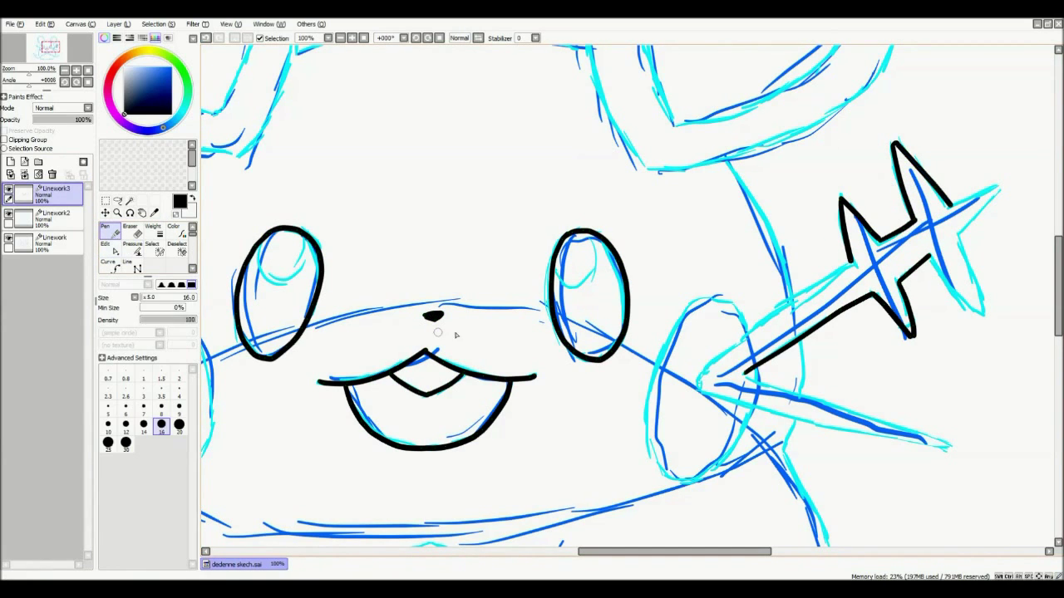
- Ink the outer lower spike and the pointed tip of the right whisker, refining their curves
drag(976, 281, 986, 314)
key(c)
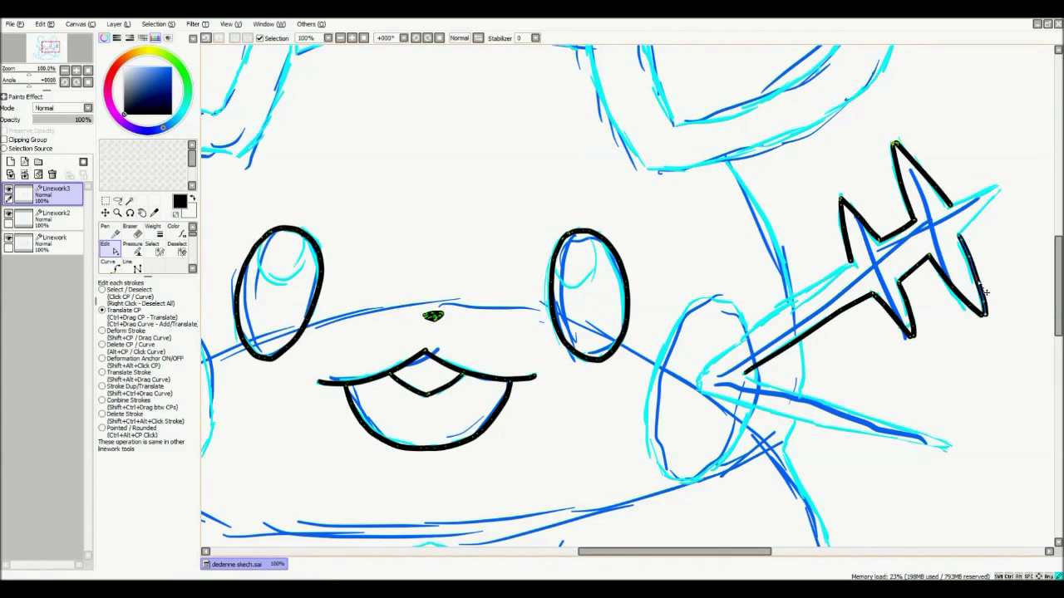
key(n)
key(c)
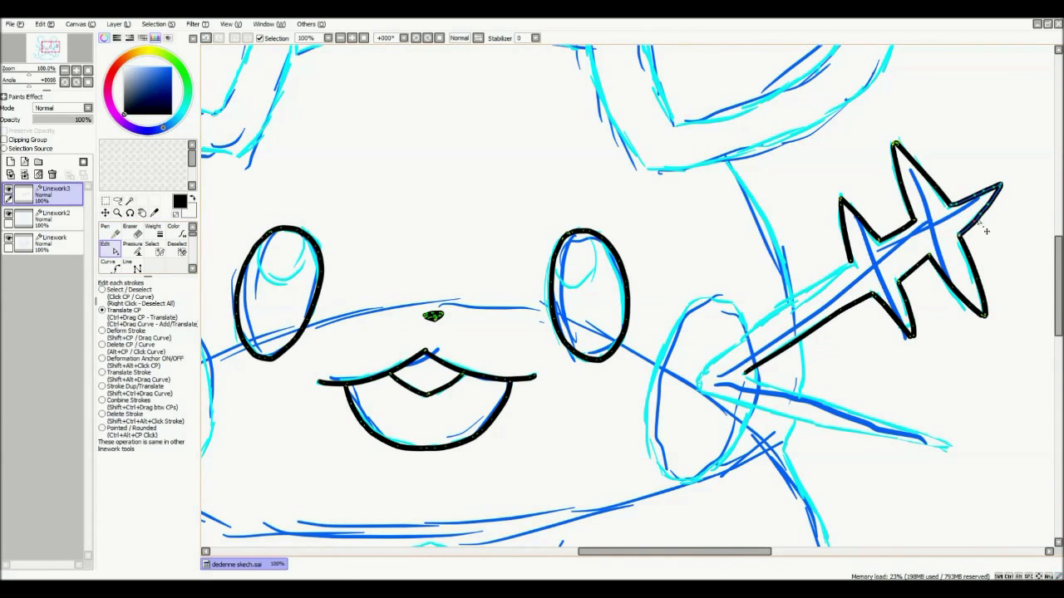
- Ink the upper edge of the right whisker's shaft from the first upper spike to its rounded base on the cheek
key(n)
mouse_move(852, 262)
mouse_down()
mouse_move(742, 341)
mouse_move(697, 391)
mouse_up()
key(c)
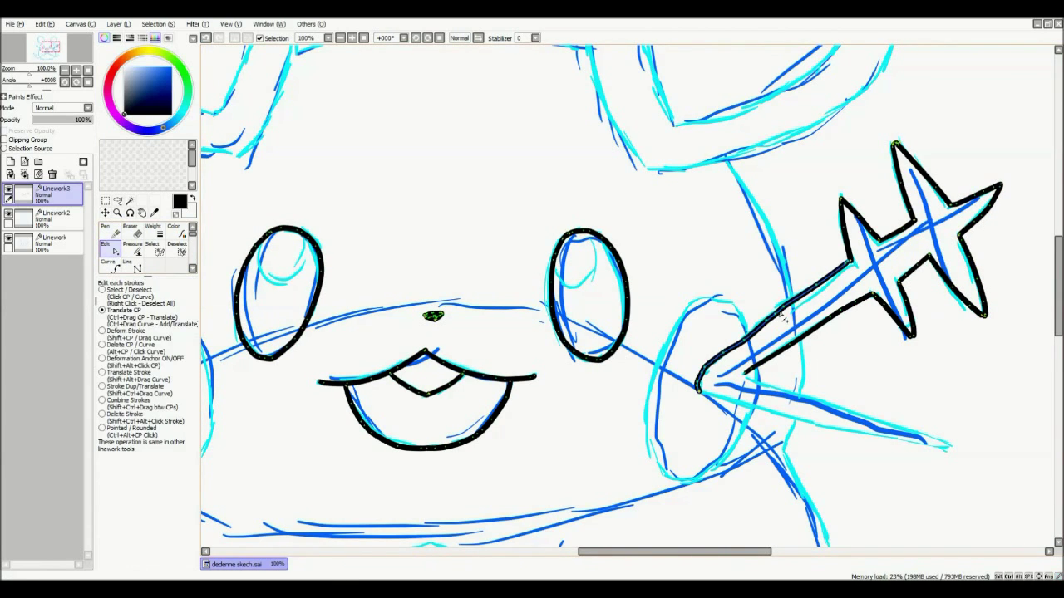
key(n)
- Ink both edges of the right whisker's lower prong, correcting the lower edge to run straight to the tip
scroll(698, 390, right, 5)
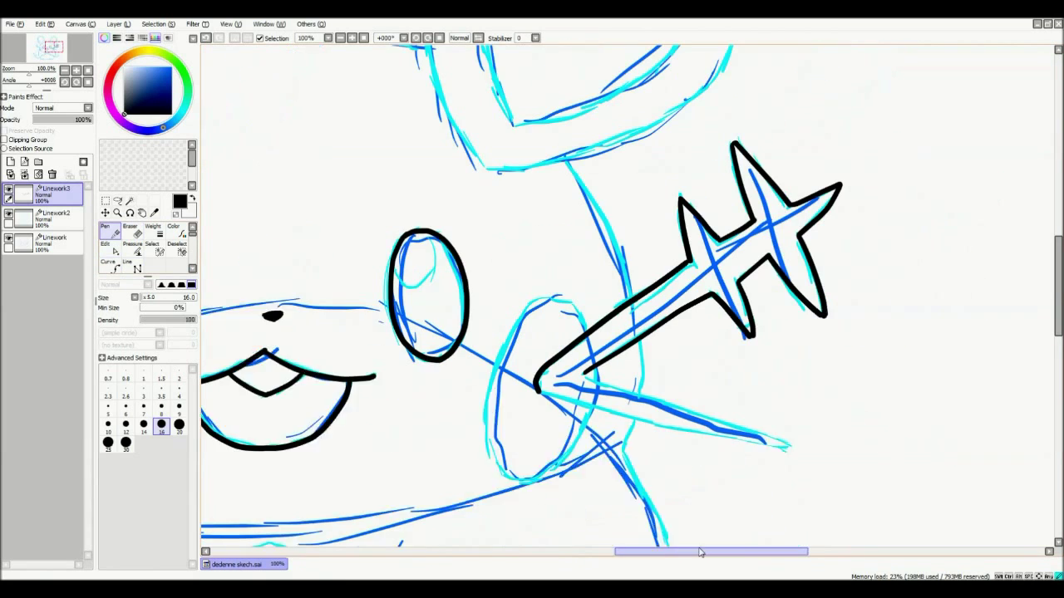
drag(503, 376, 703, 446)
key(c)
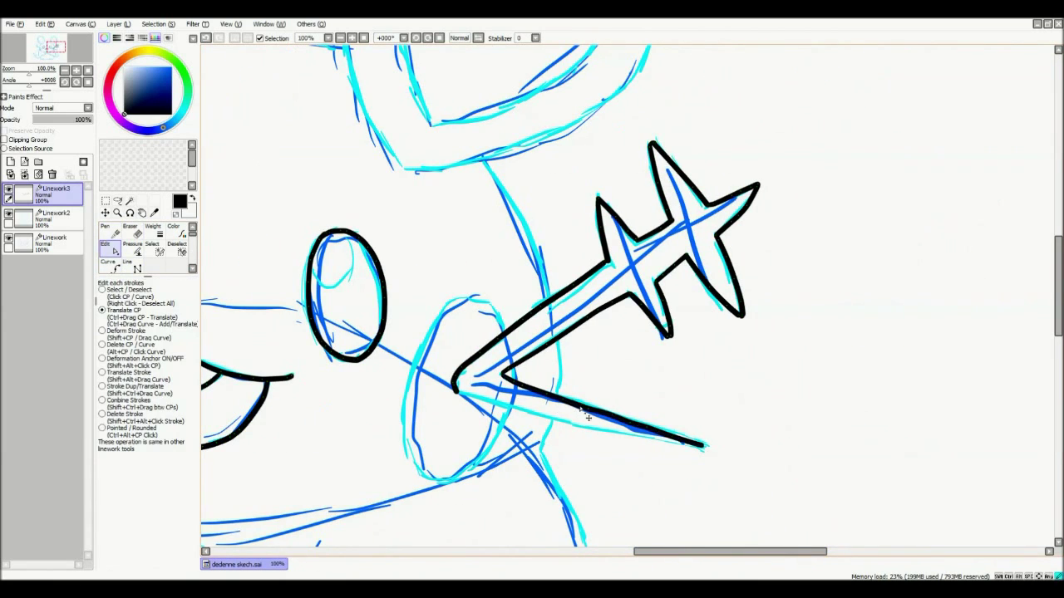
key(n)
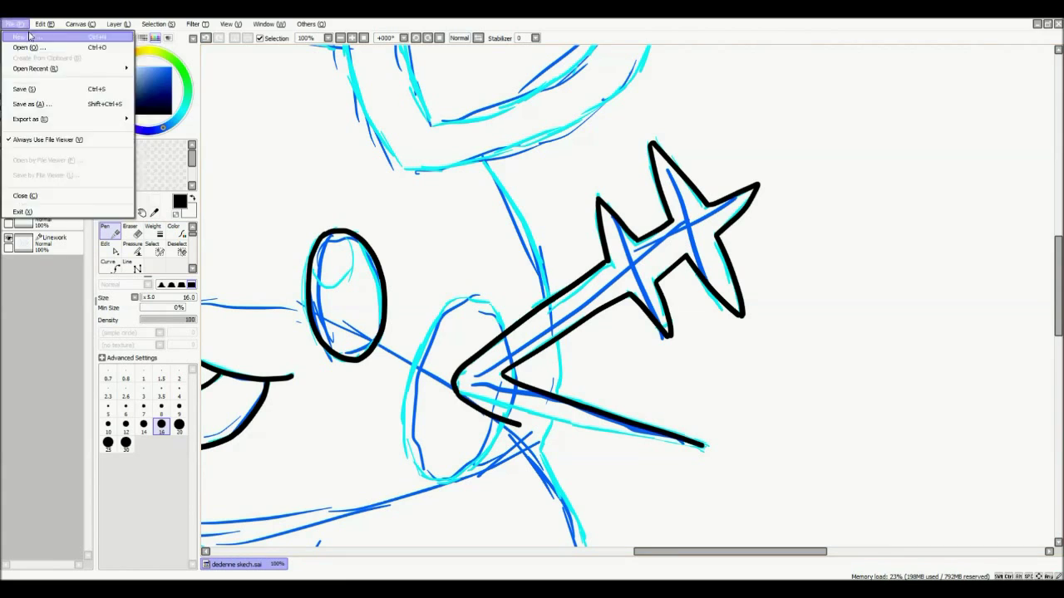
key(c)
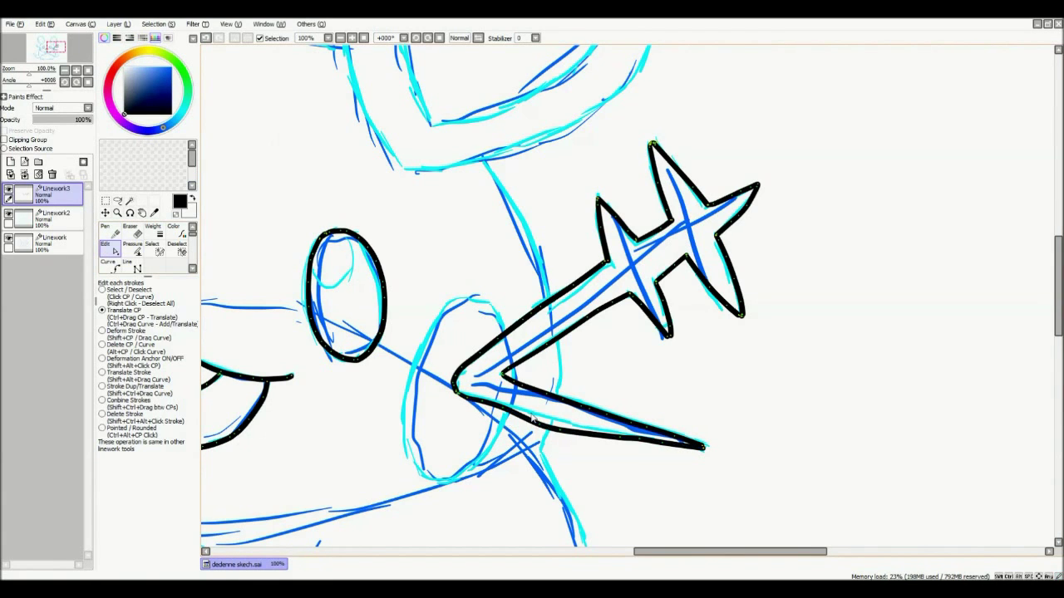
key(n)
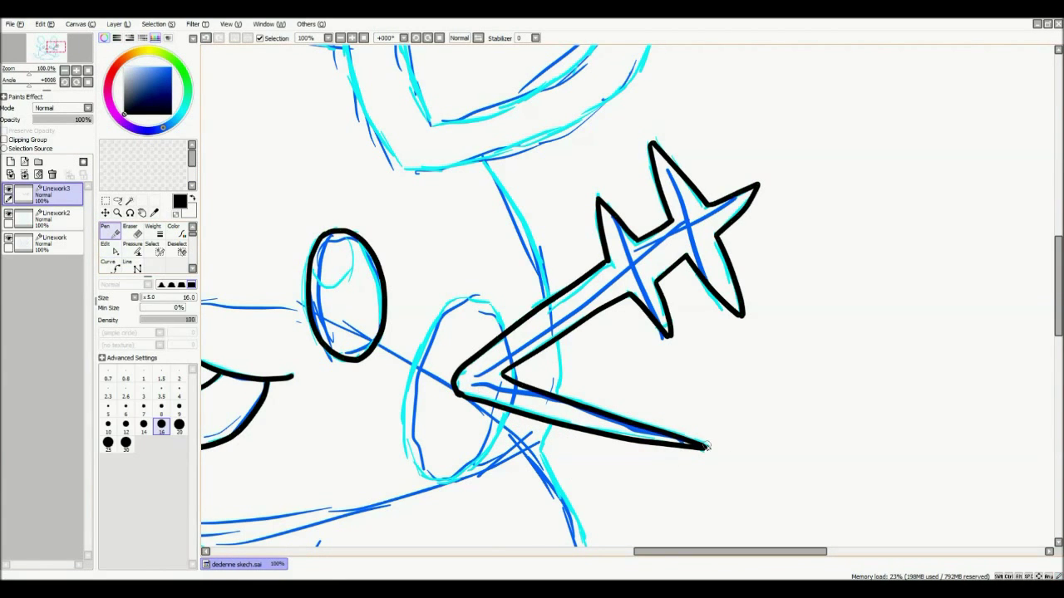
- Ink the right side of the head from the ear down, leaving gaps where the whisker's two prongs overlap
key(c)
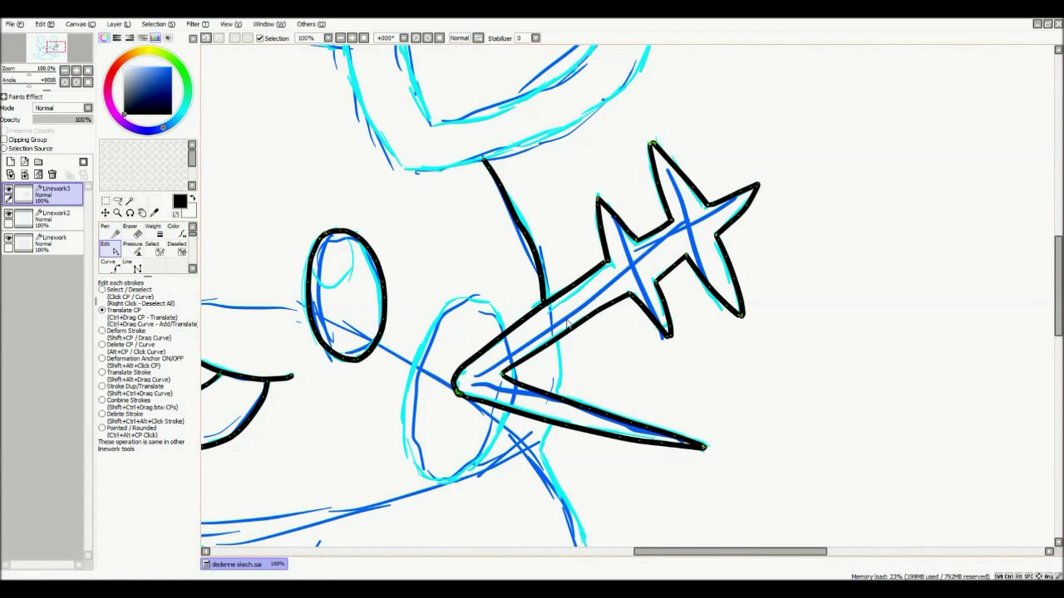
key(n)
scroll(540, 275, down, 2)
drag(551, 272, 561, 326)
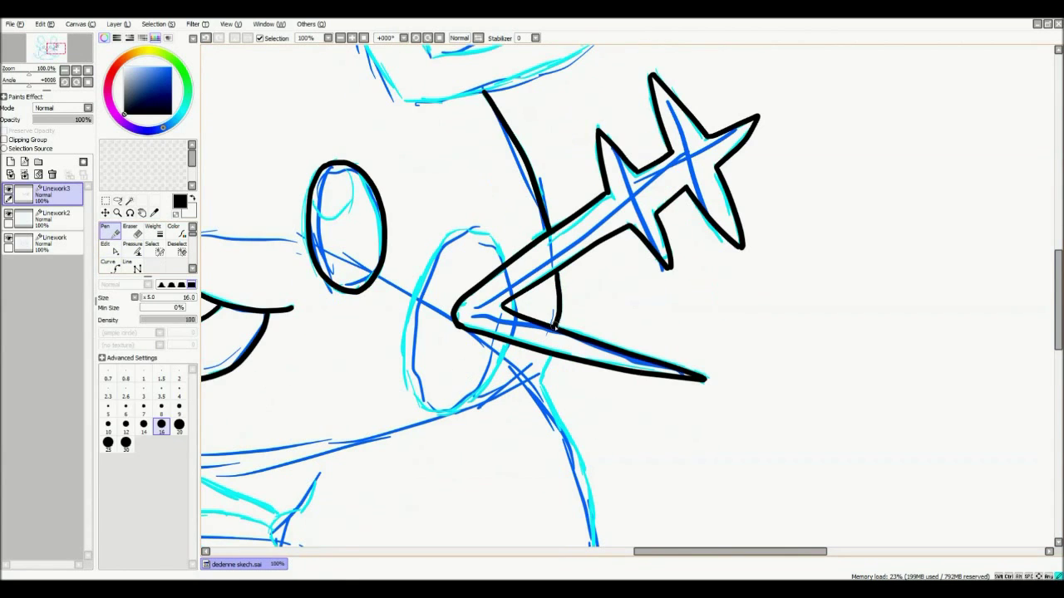
key(c)
key(n)
- Ink the right cheek's oval around the base of the whisker and adjust its curve
drag(688, 553, 675, 553)
mouse_move(484, 268)
mouse_down()
mouse_move(517, 411)
mouse_move(557, 361)
mouse_up()
key(c)
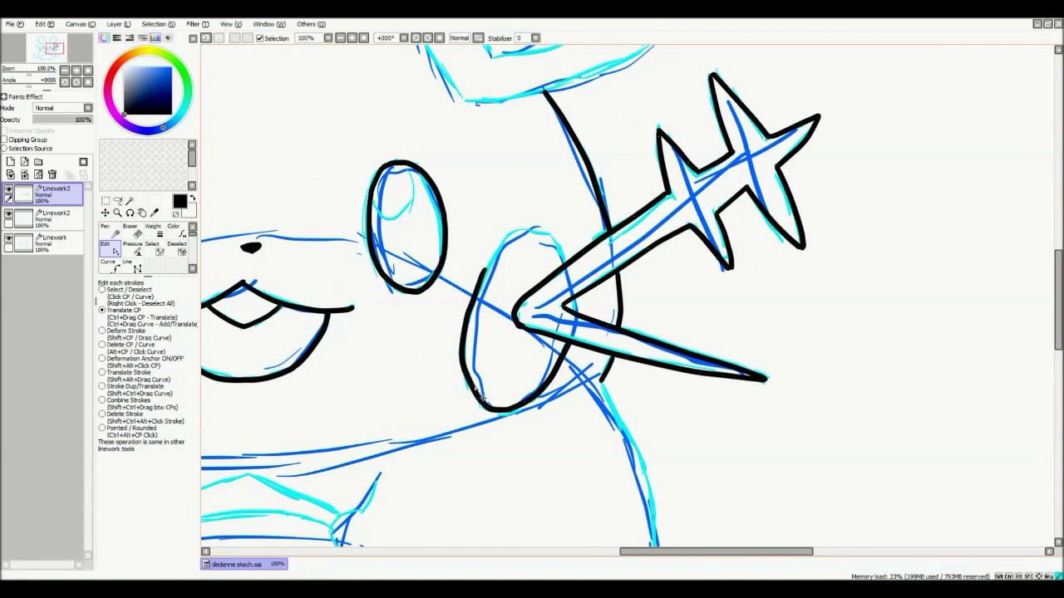
key(n)
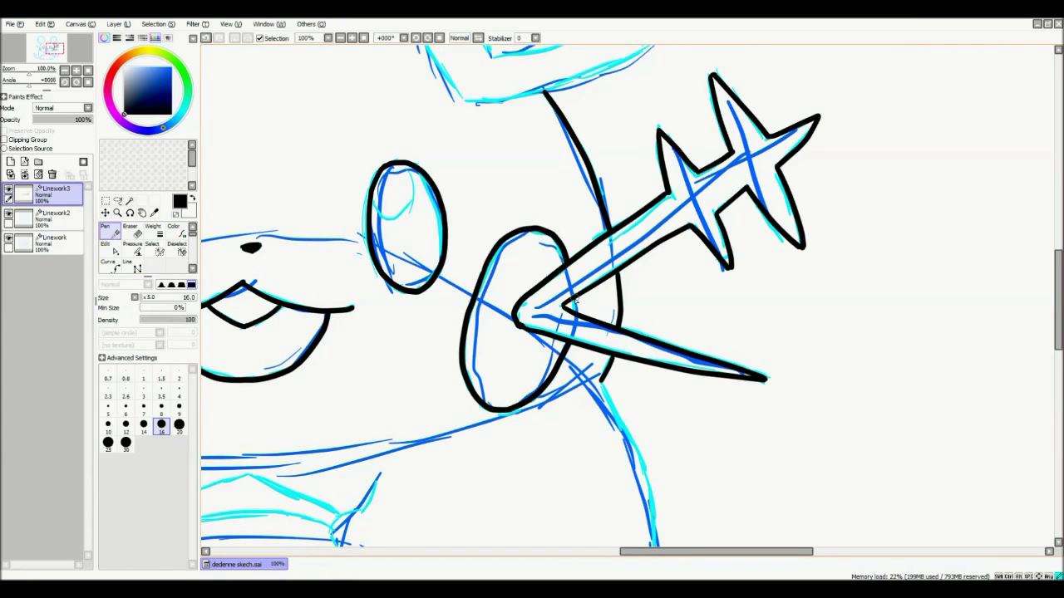
key(c)
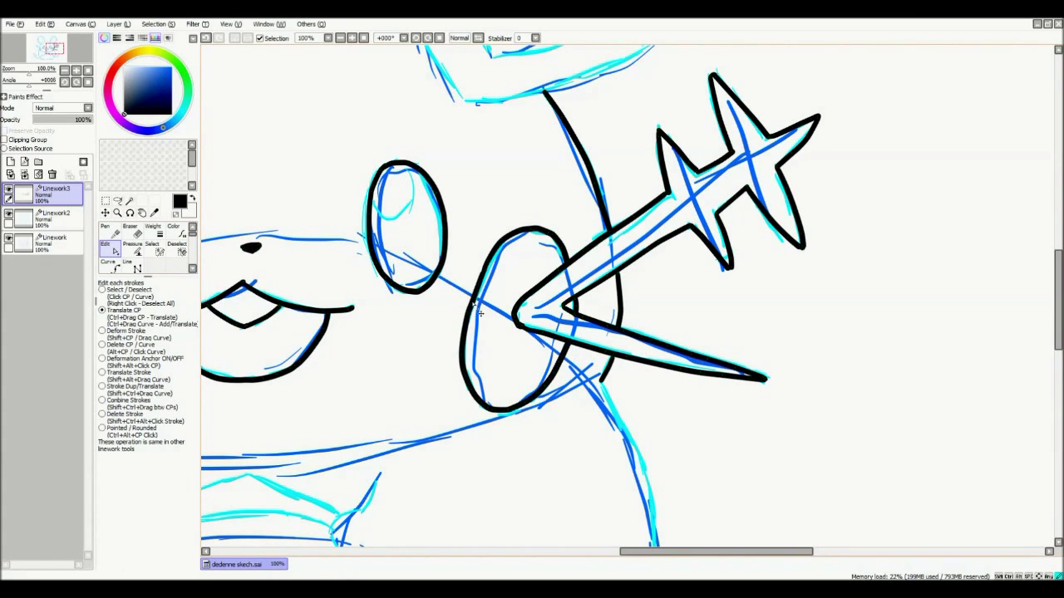
- Ink the four side spikes and the pointed tip of the left whisker, fitting the curves to the sketch
drag(645, 551, 510, 551)
key(n)
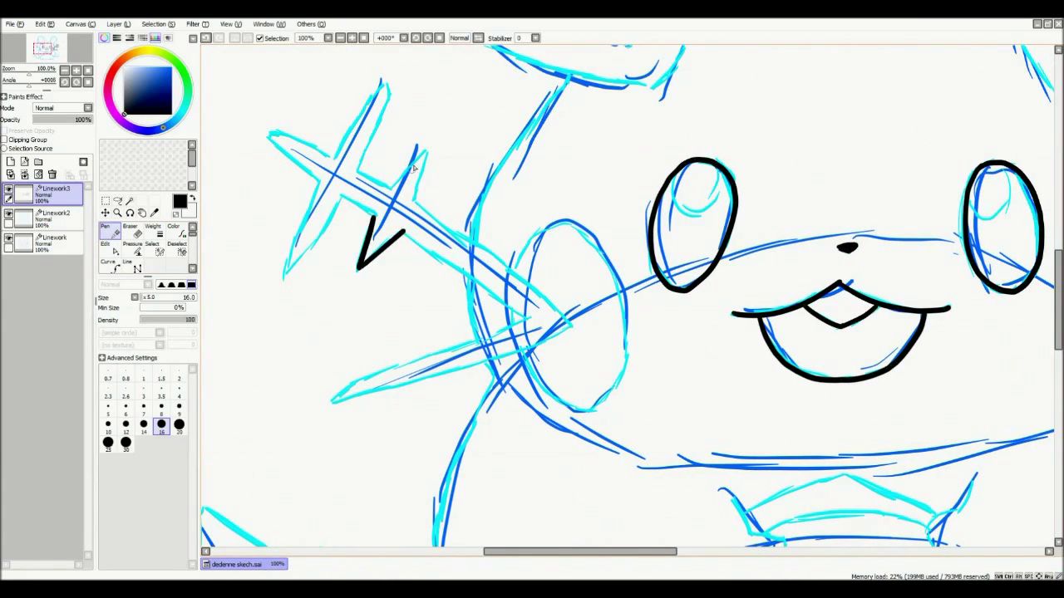
key(c)
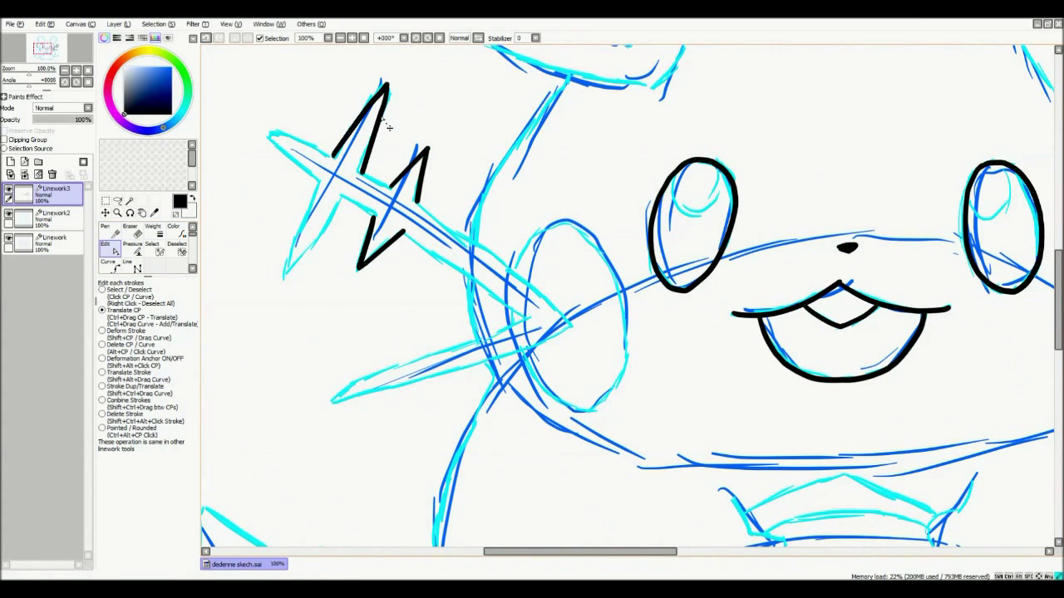
key(n)
key(c)
key(n)
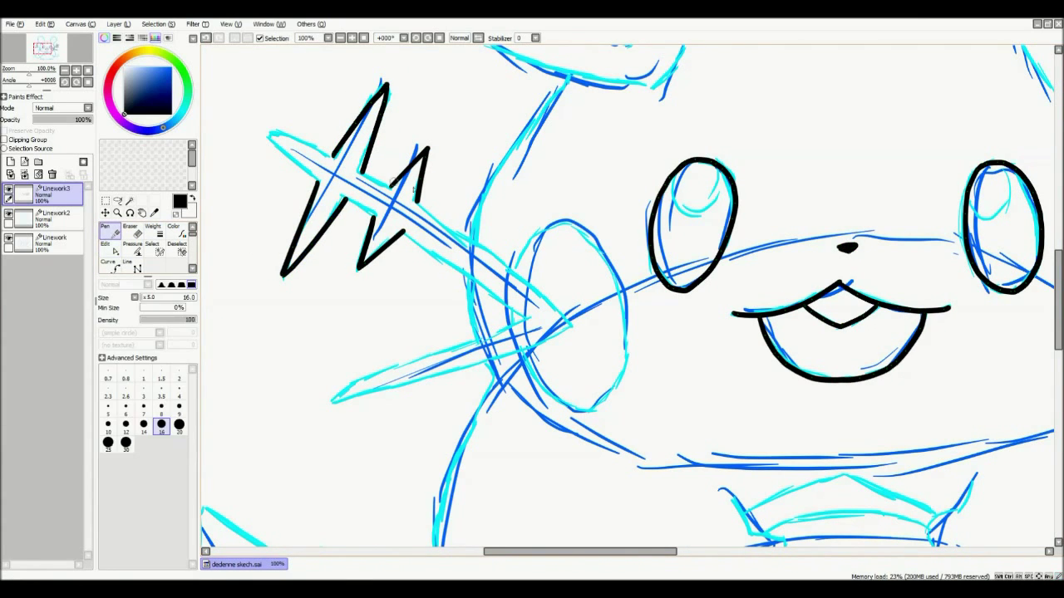
key(c)
key(n)
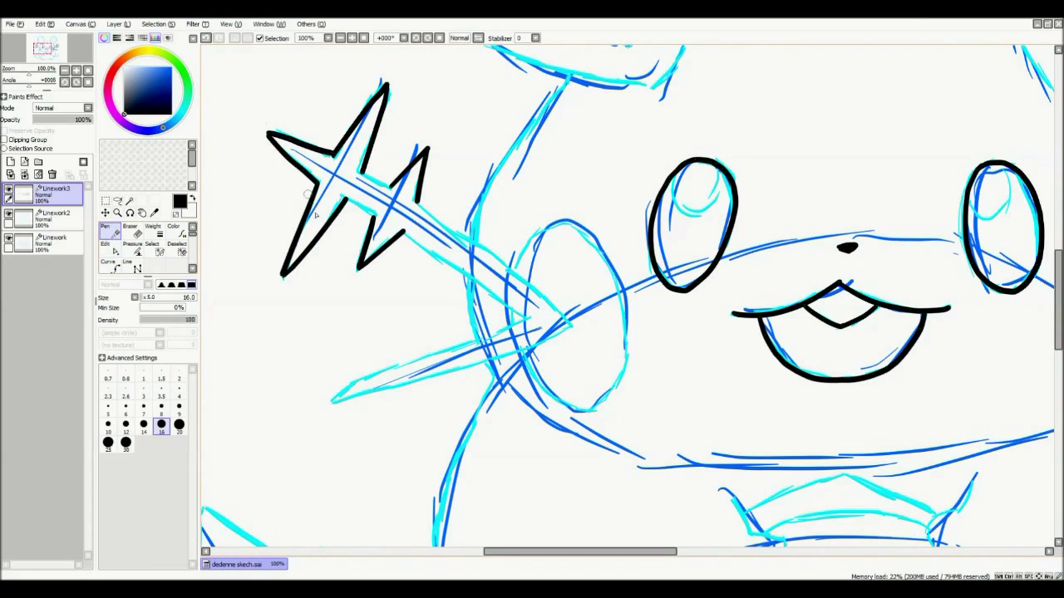
key(c)
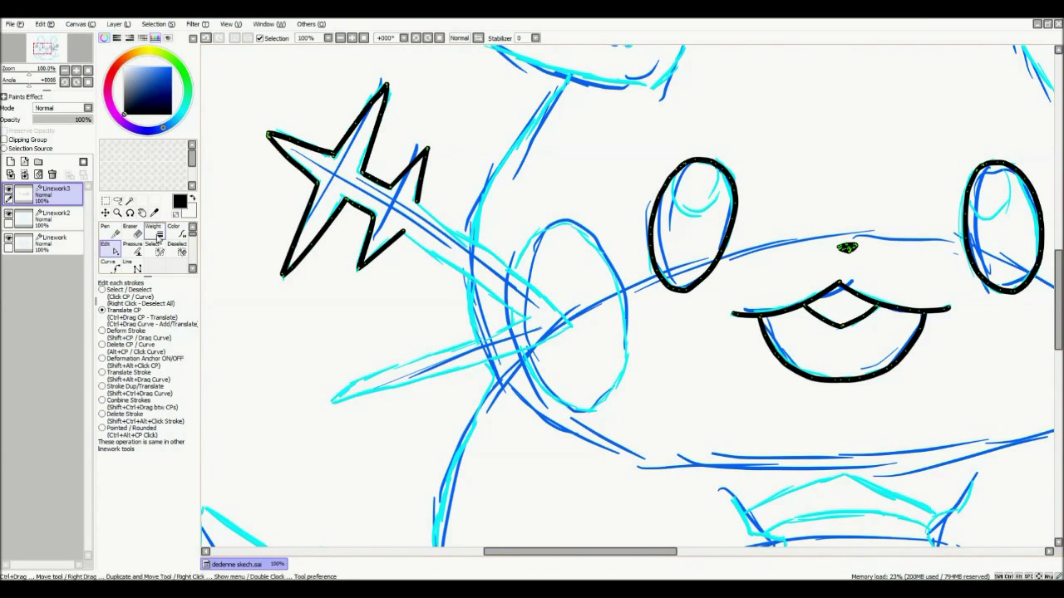
- Ink both edges of the left whisker's shaft from the inner spikes down to the cheek and smooth them
key(n)
drag(401, 229, 479, 292)
key(ctrl+n)
key(Escape)
key(ctrl+z)
drag(415, 202, 570, 323)
key(c)
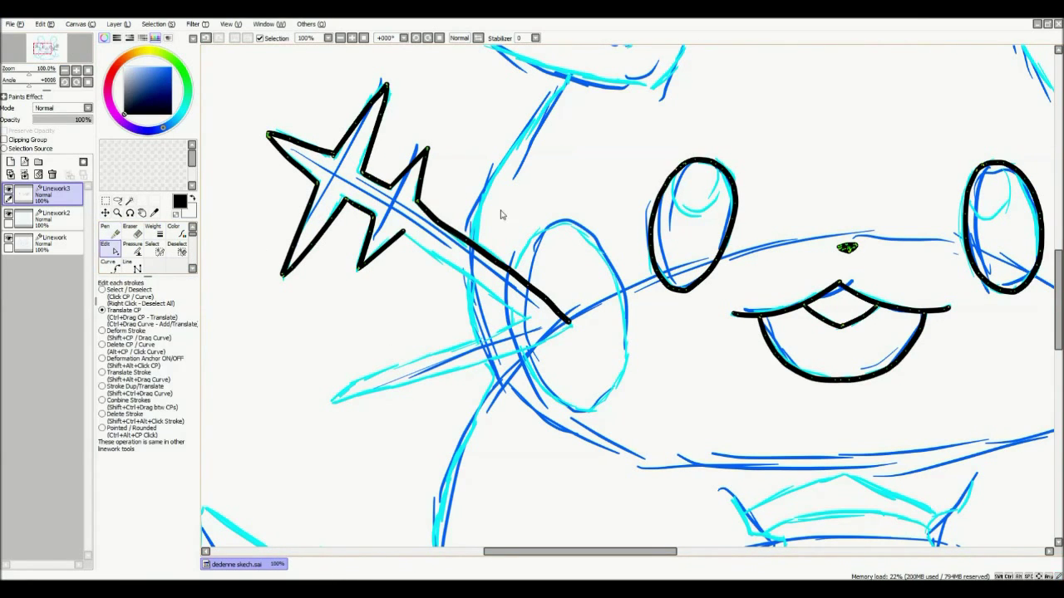
key(n)
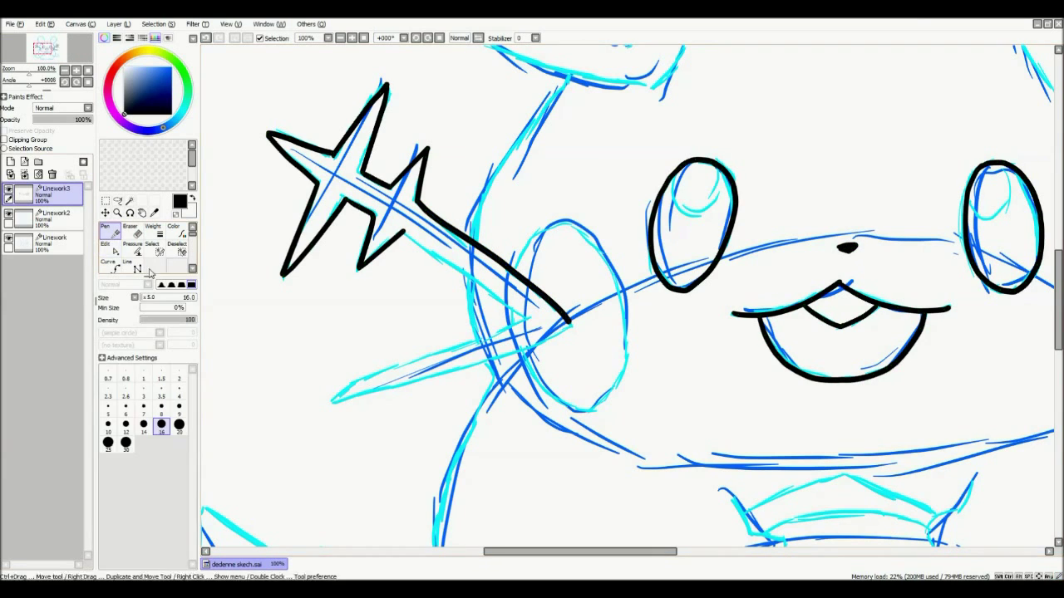
drag(417, 241, 529, 319)
key(c)
drag(445, 261, 499, 264)
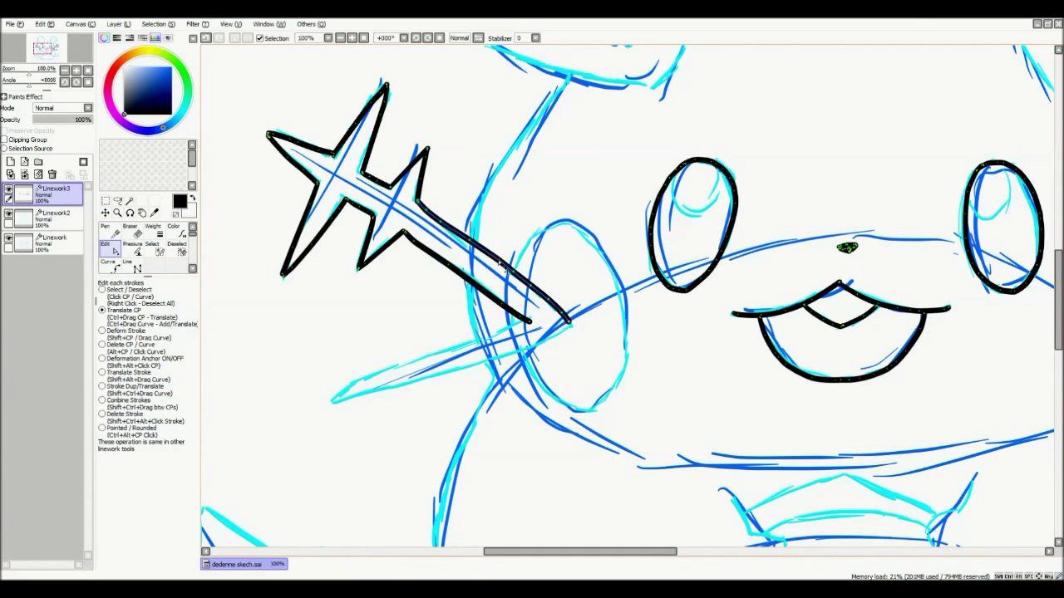
- Ink the left whisker's rounded base and both edges of its lower prong, adjusting the curves
key(n)
mouse_move(528, 320)
mouse_down()
mouse_move(331, 400)
mouse_move(574, 334)
mouse_up()
key(c)
key(n)
key(c)
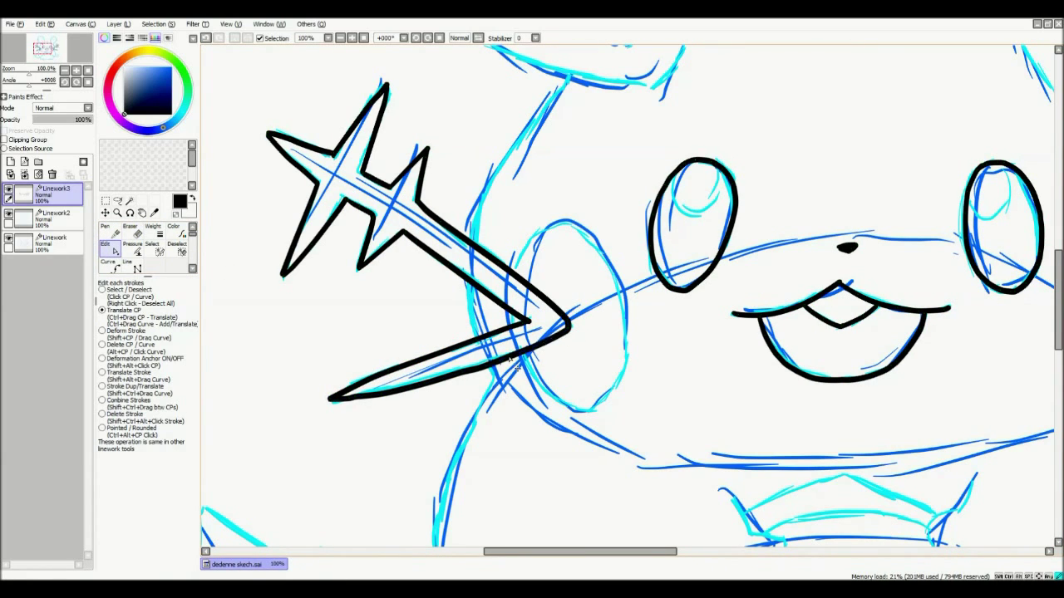
- Ink the left cheek's oval around the whisker base at 150% zoom and adjust its inner side
scroll(688, 453, down, 3)
scroll(453, 240, up, 4)
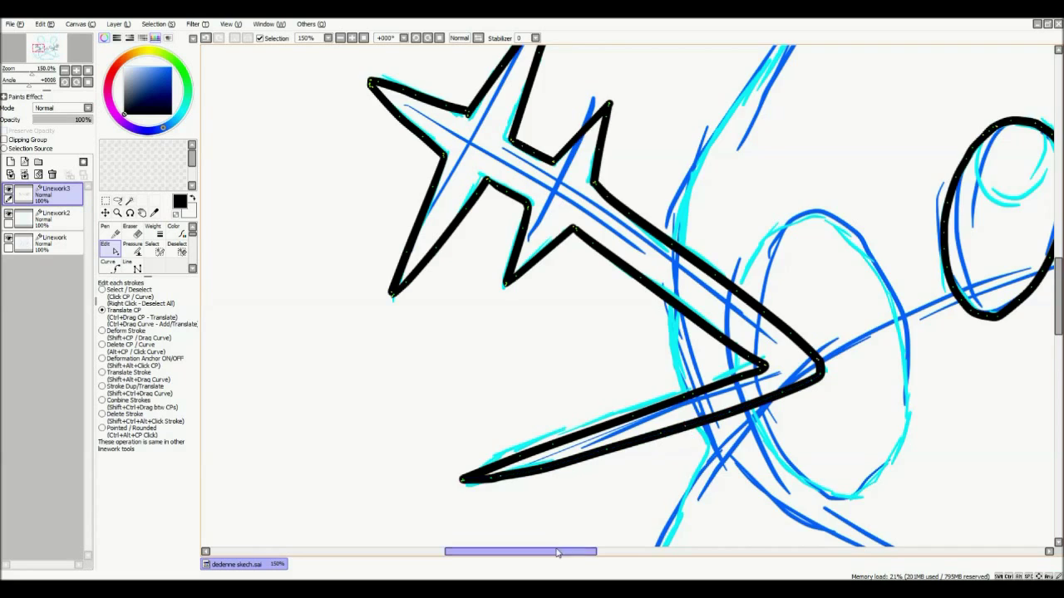
drag(557, 553, 594, 552)
drag(549, 256, 660, 249)
key(ctrl)
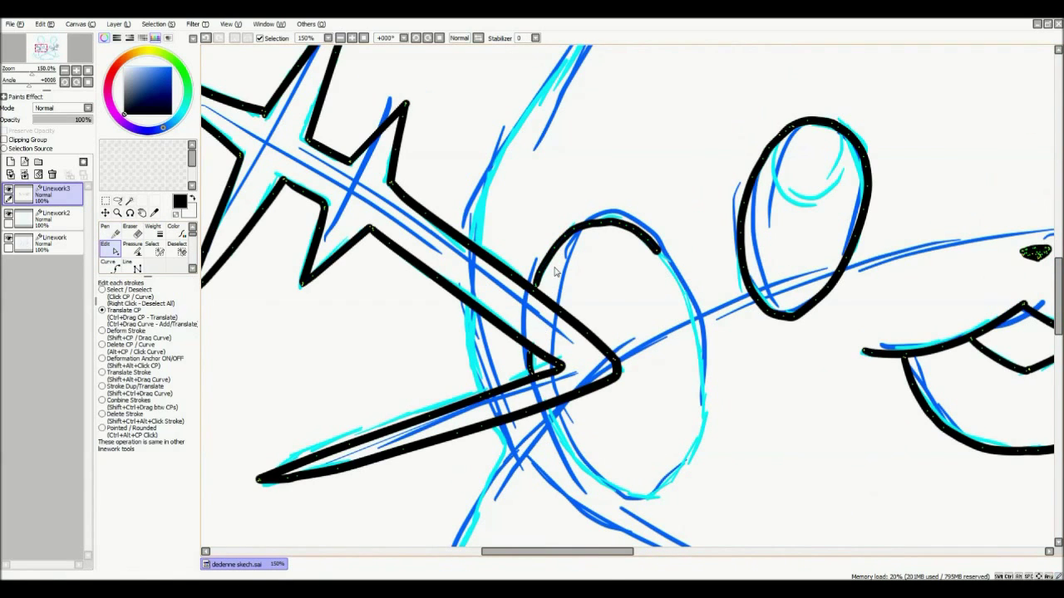
mouse_move(553, 416)
mouse_down()
mouse_move(656, 490)
mouse_move(665, 254)
mouse_up()
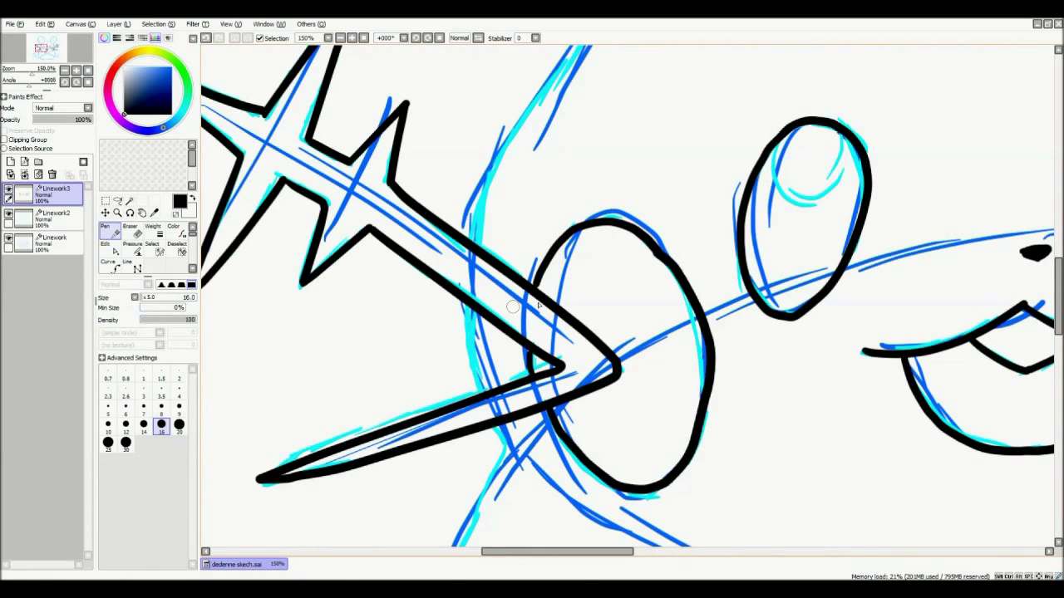
key(ctrl)
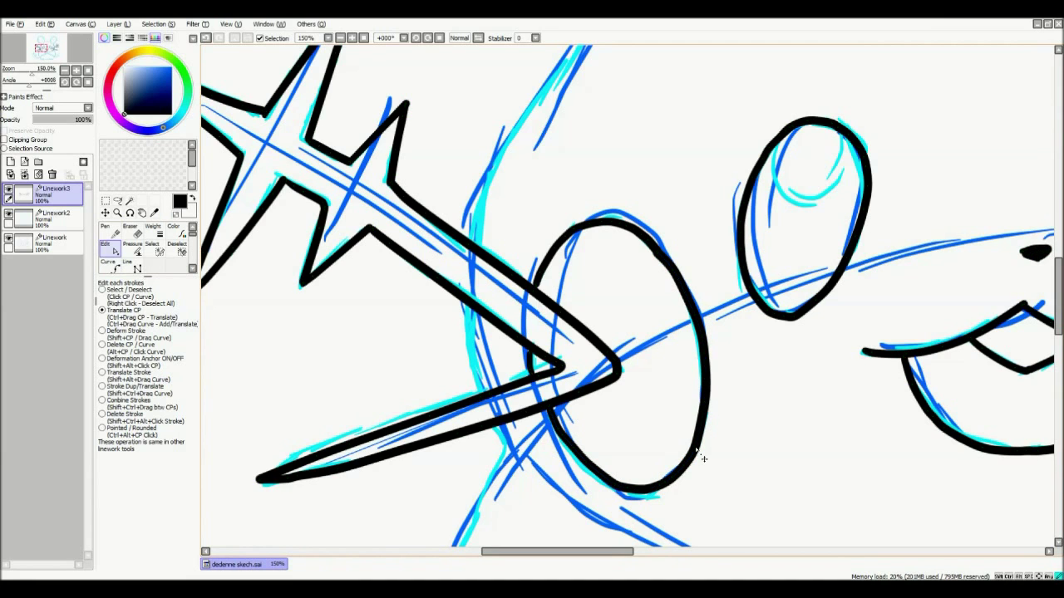
- Ink the head outline crossing the left whisker, plus the left and lower edges of the left ear's inner contour, smoothing the curve
drag(462, 287, 470, 349)
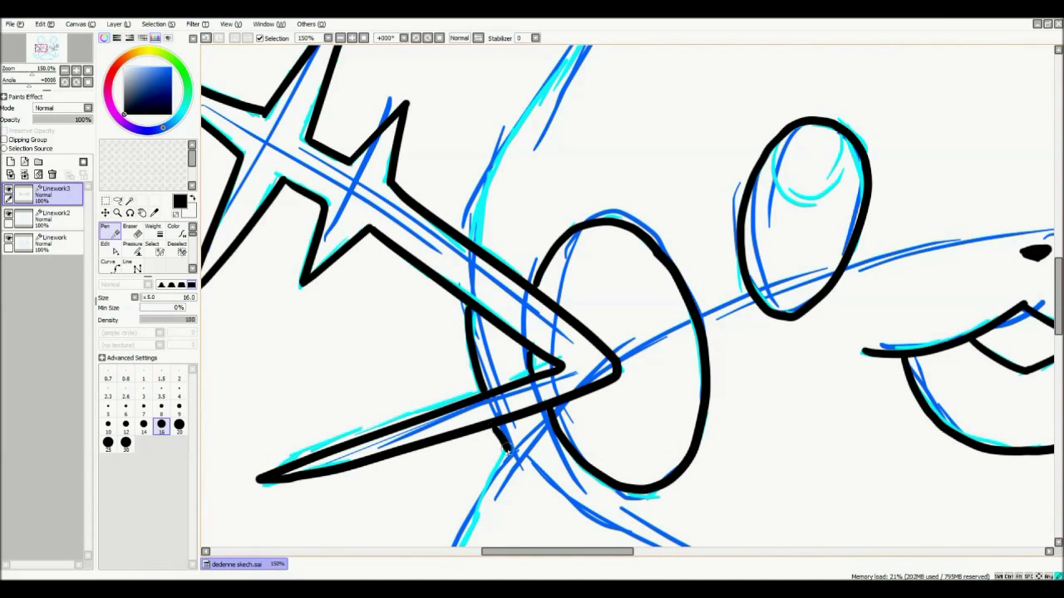
scroll(548, 178, down, 3)
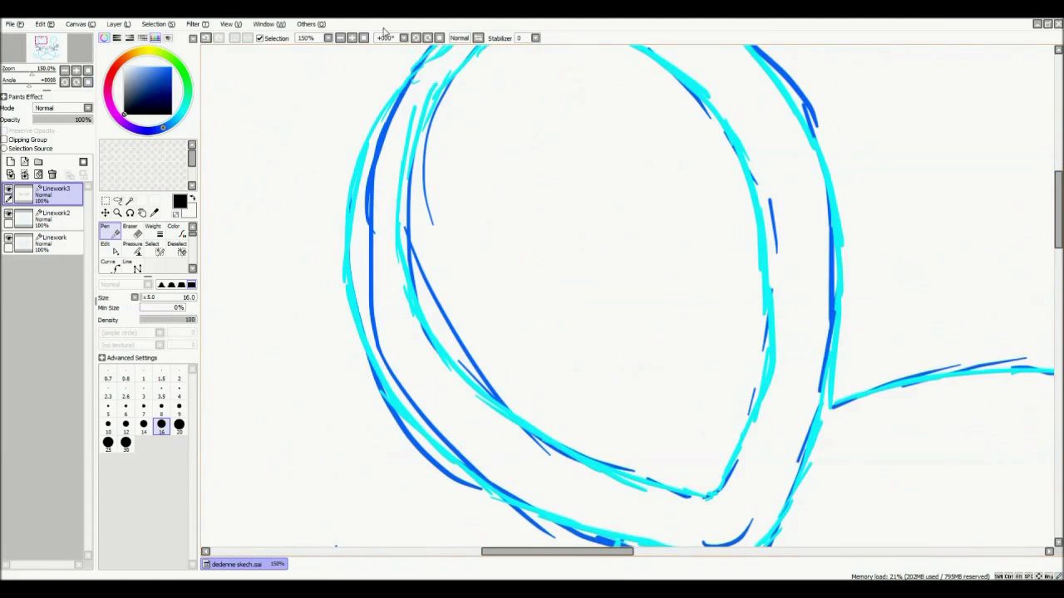
scroll(626, 390, up, 3)
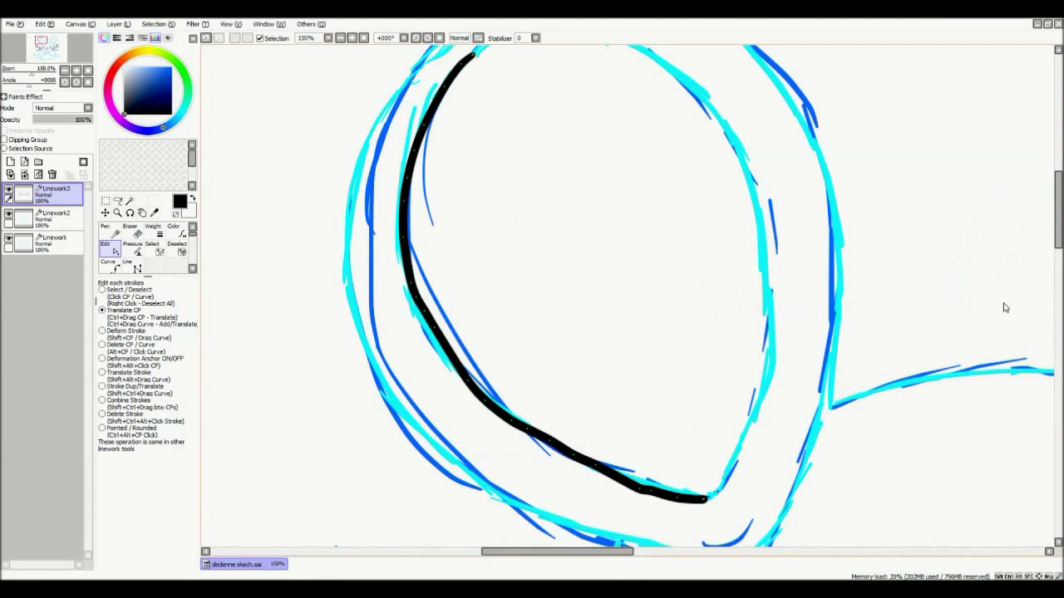
scroll(420, 395, down, 3)
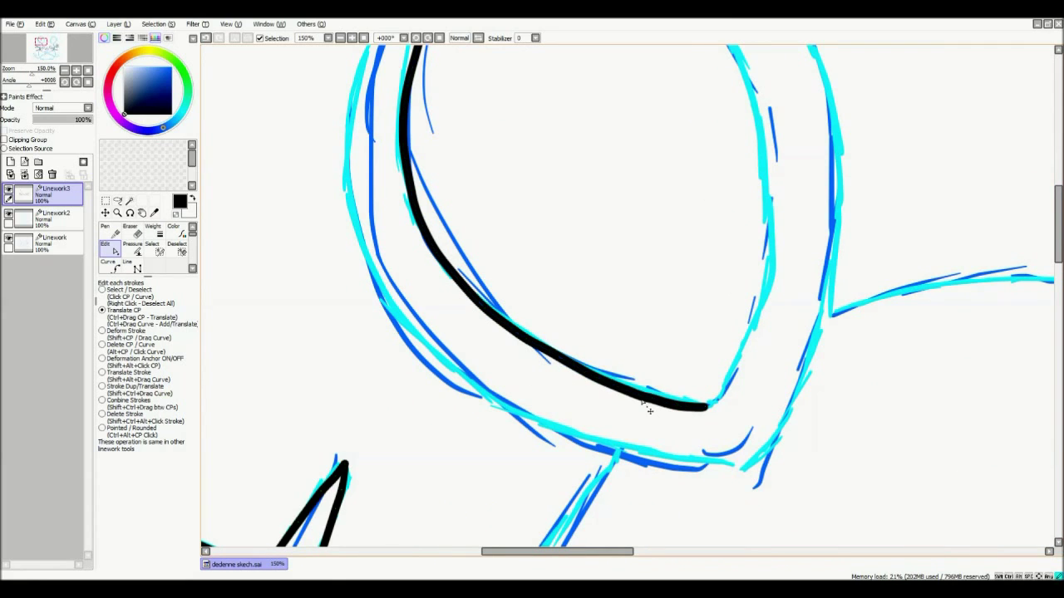
- Close the left ear's inner contour along its top and right side, adjusting the curve to remove kinks
key(n)
key(minus)
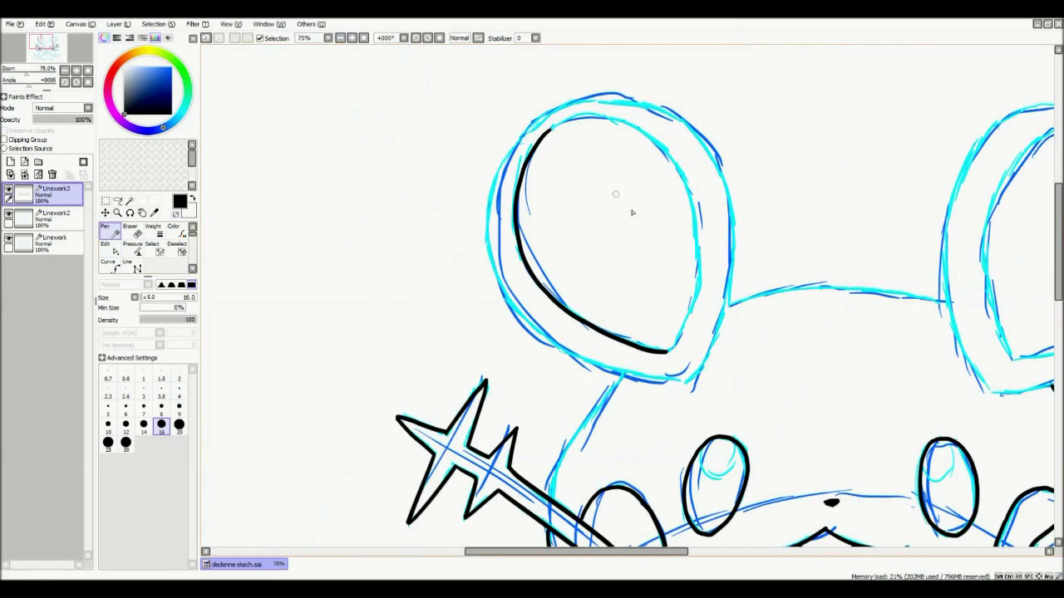
key(n)
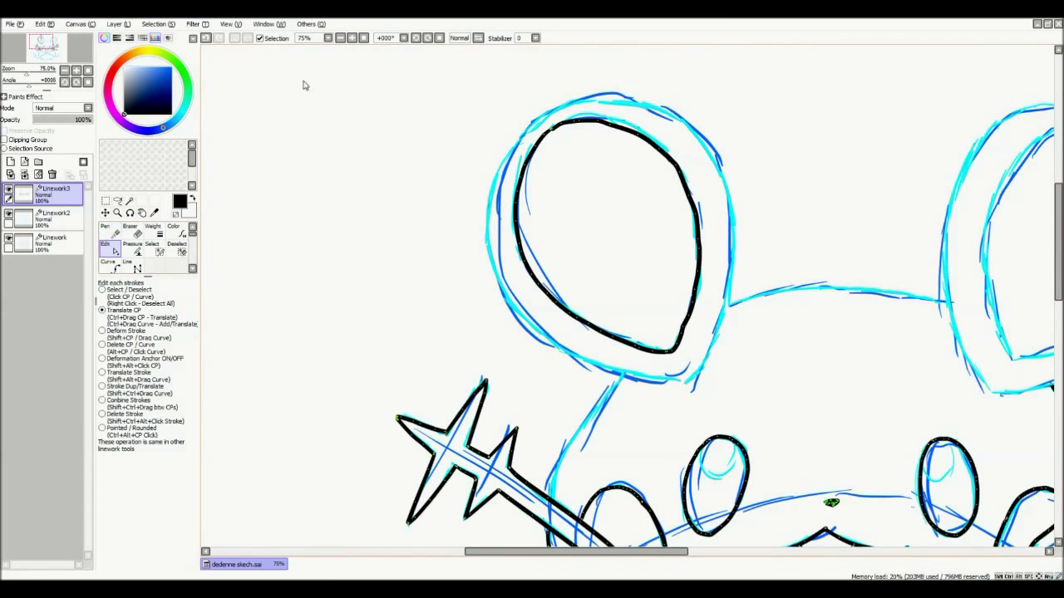
key(plus)
key(plus)
key(plus)
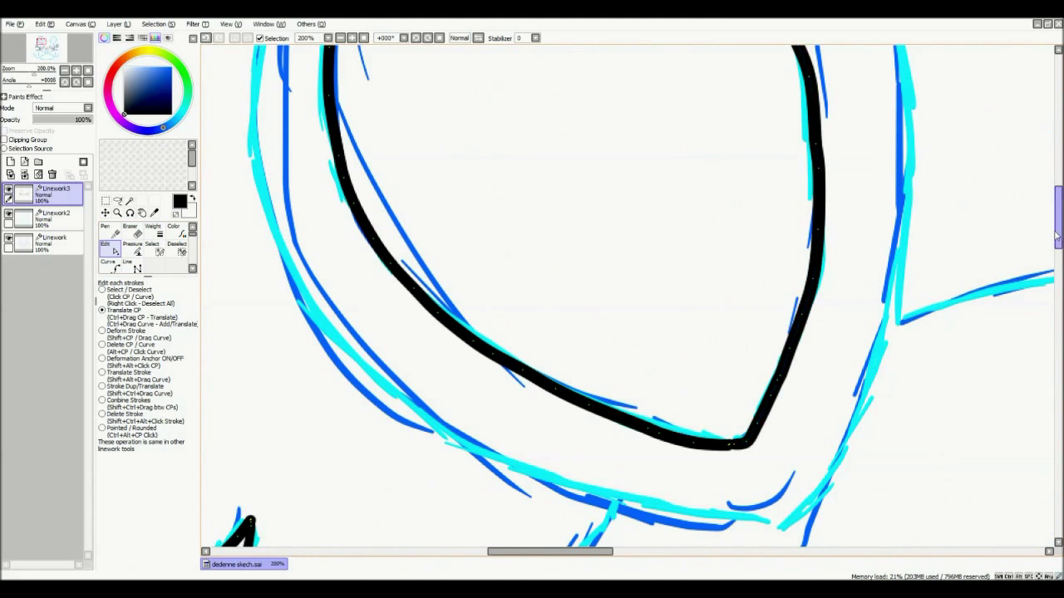
scroll(823, 239, up, 5)
drag(586, 143, 617, 155)
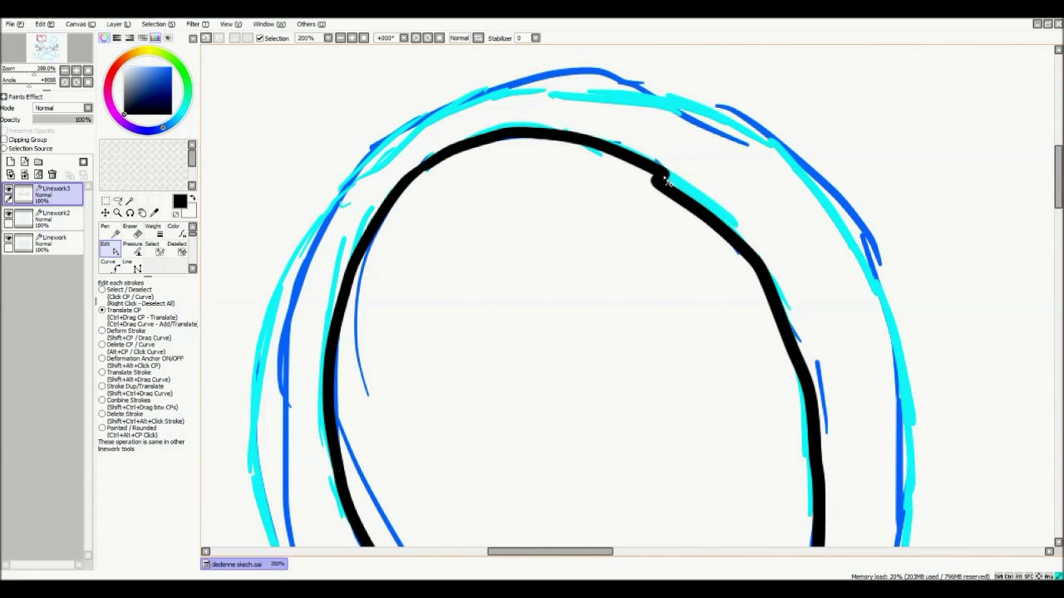
scroll(940, 230, down, 2)
scroll(823, 347, down, 2)
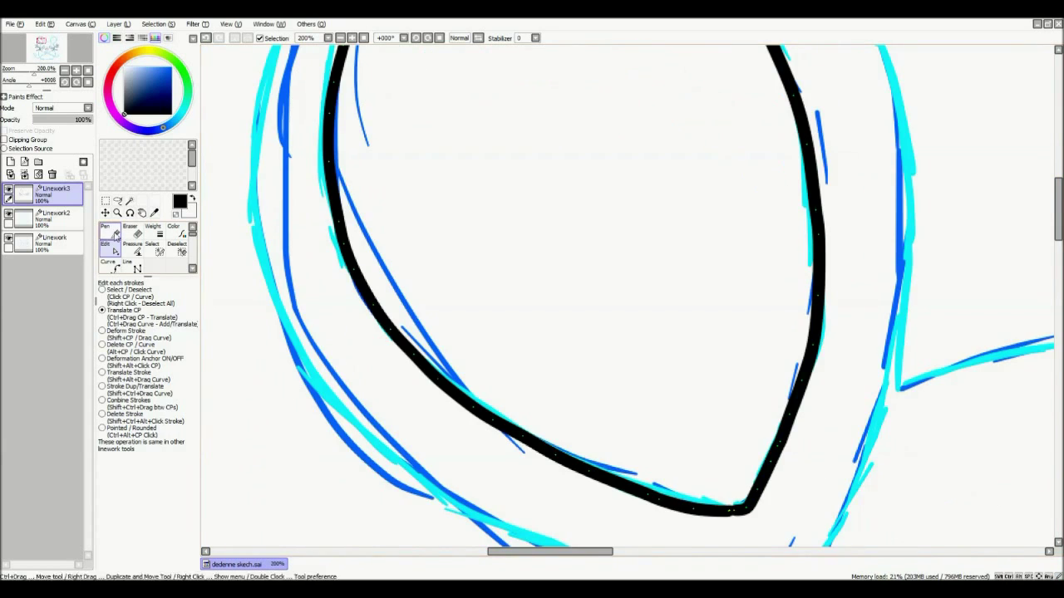
- Ink the left and lower-left side of the left ear's outer outline and fit its curve to the sketch
key(n)
key(minus)
key(minus)
key(minus)
mouse_move(490, 224)
mouse_down()
mouse_move(568, 384)
mouse_move(592, 394)
mouse_up()
key(c)
key(plus)
key(plus)
scroll(364, 306, down, 2)
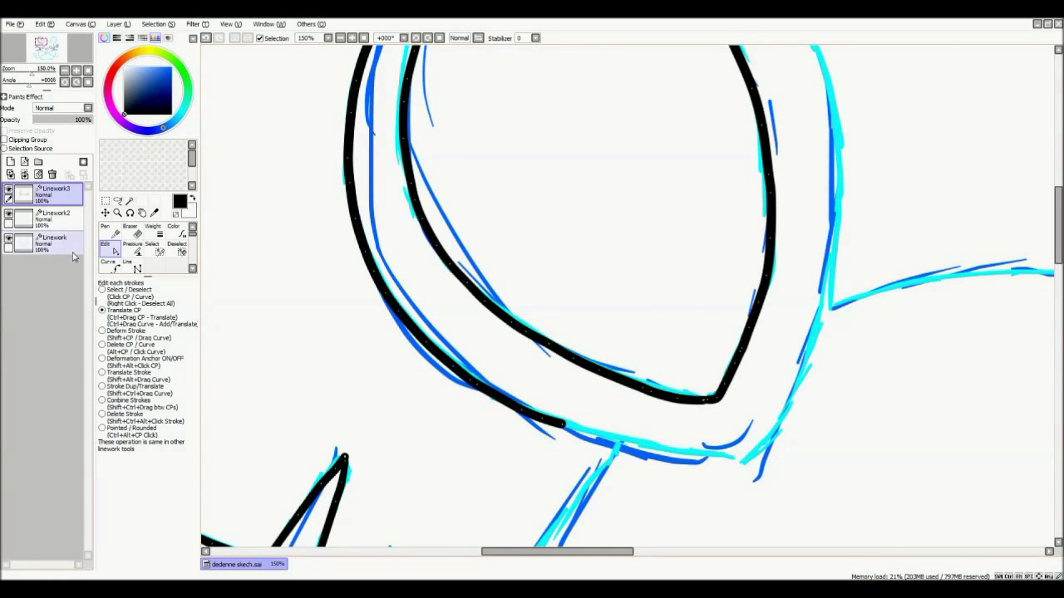
- Ink the right side of the left ear's outer outline down toward its lower tip and smooth the bumps around the upper curve
key(n)
key(minus)
key(minus)
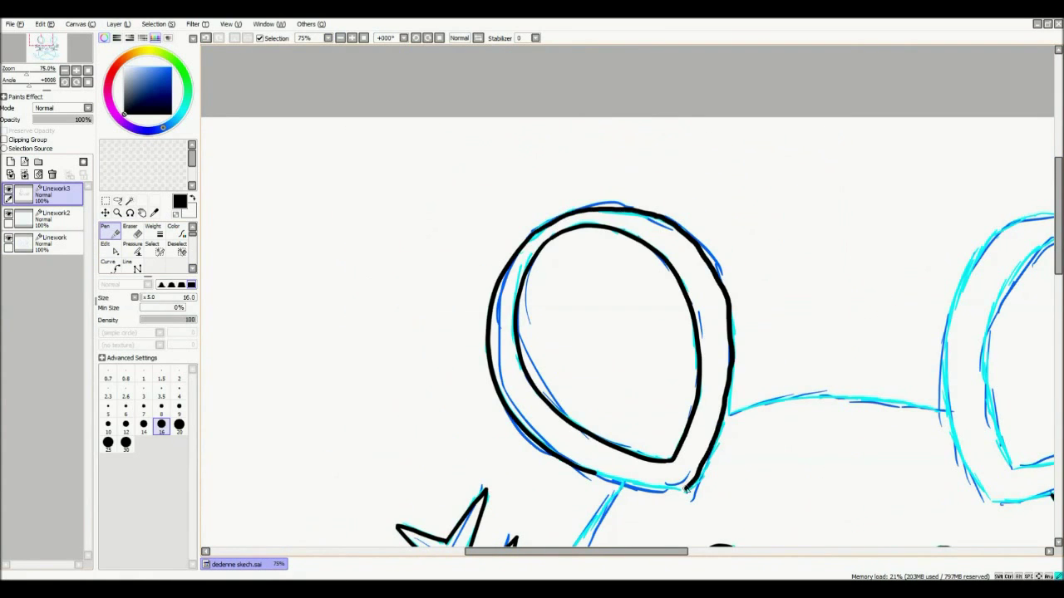
key(c)
key(plus)
key(plus)
key(plus)
scroll(419, 134, up, 1)
click(384, 151)
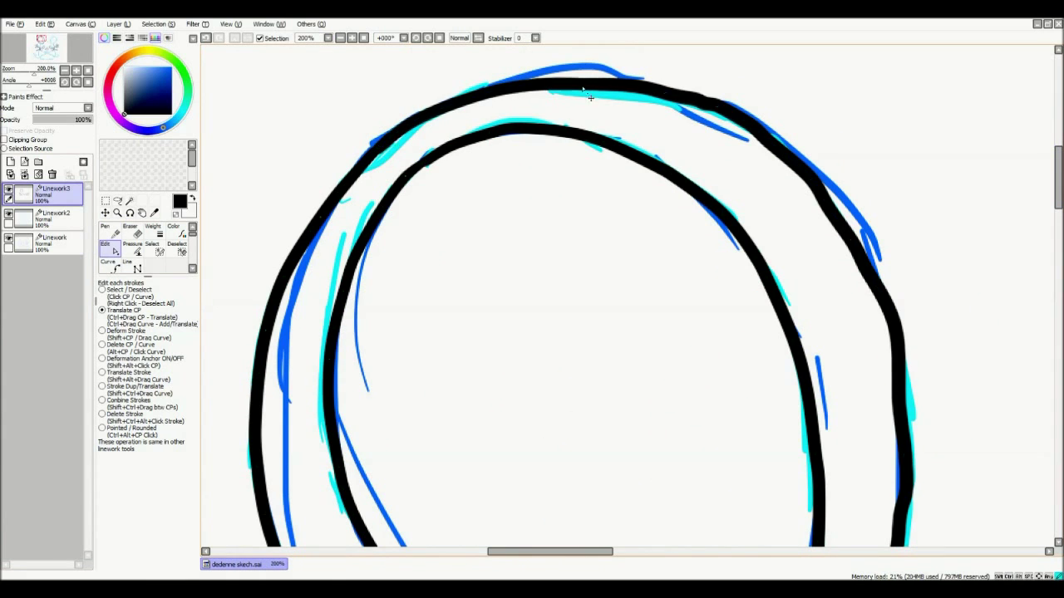
scroll(914, 293, down, 3)
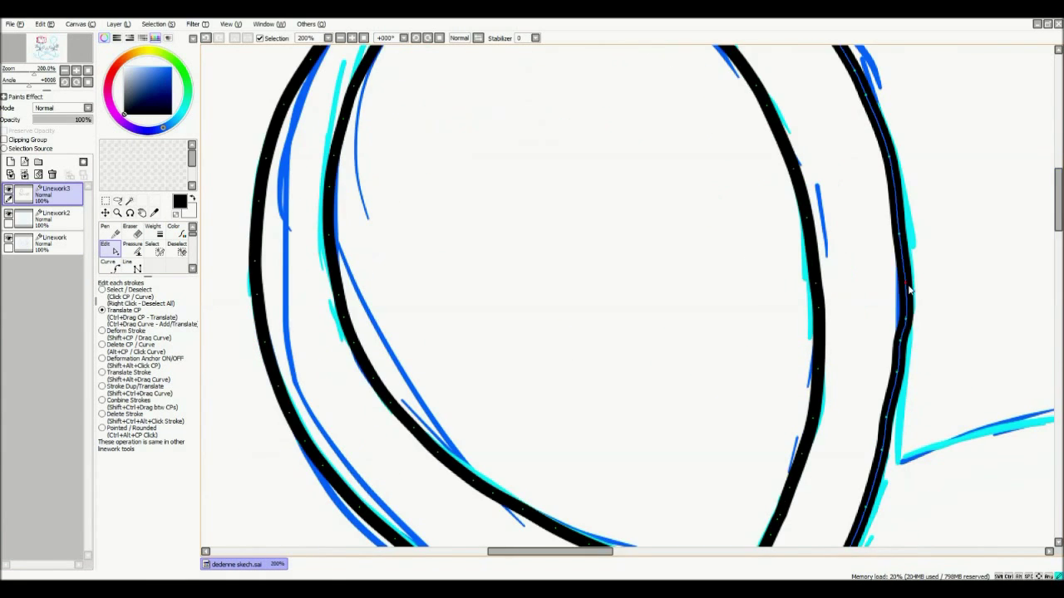
- Close the left ear's outer outline by inking its bottom edge to the pointed tip
key(minus)
key(n)
key(minus)
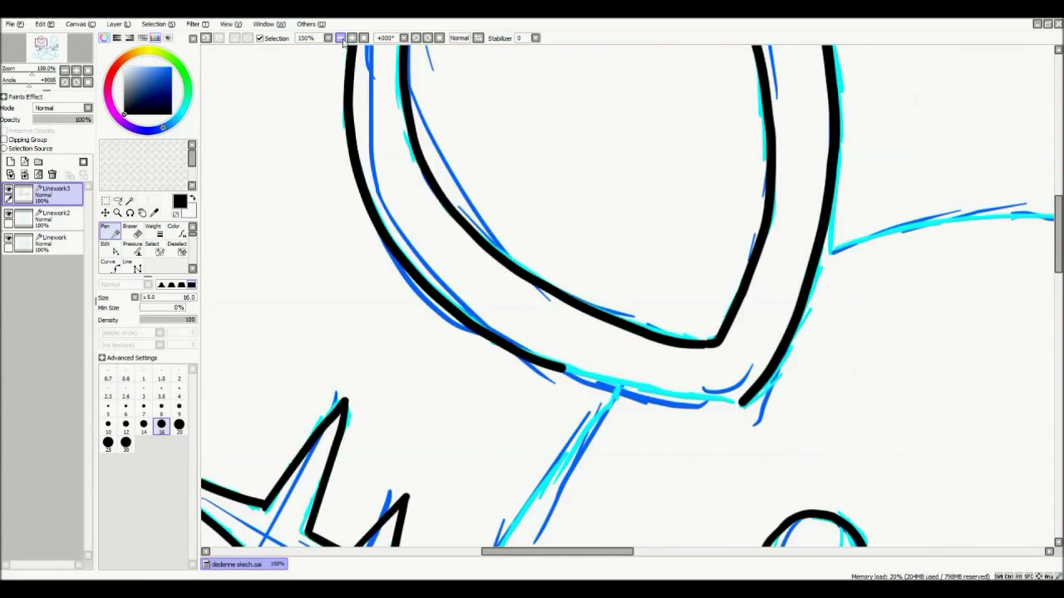
key(minus)
key(plus)
key(e)
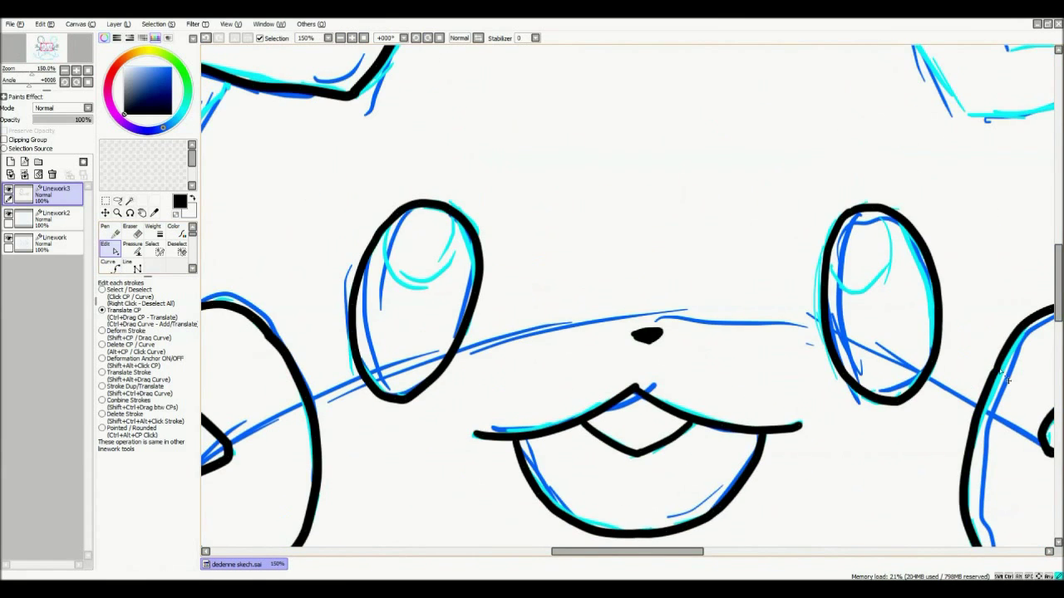
- Ink the left side of the head from the bottom of the left ear down to the whisker and adjust the curve
scroll(562, 501, up, 2)
key(n)
scroll(413, 177, left, 2)
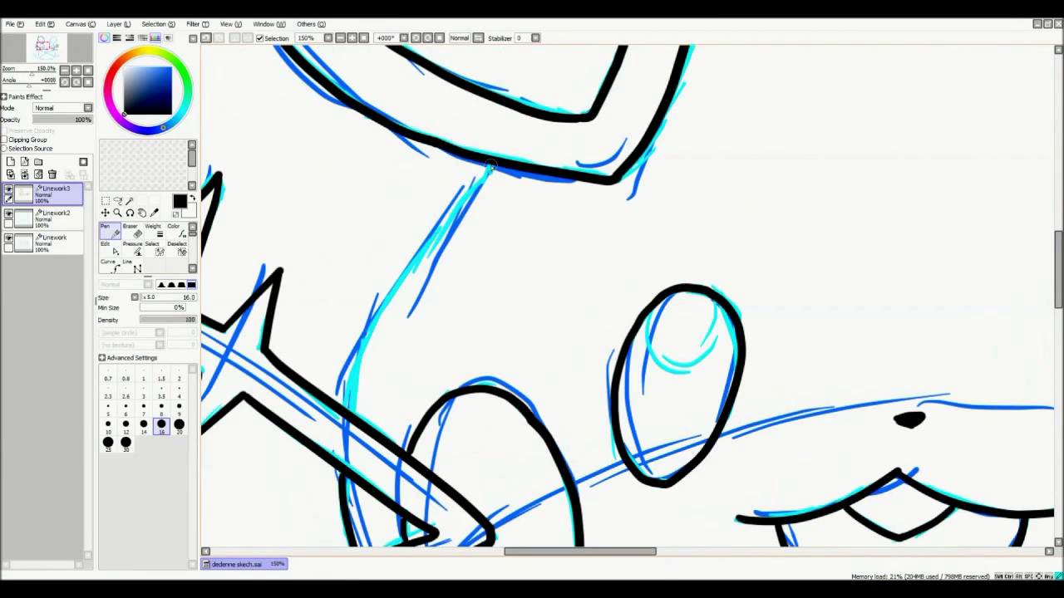
mouse_move(490, 166)
mouse_down()
mouse_move(377, 311)
mouse_move(347, 411)
mouse_up()
key(e)
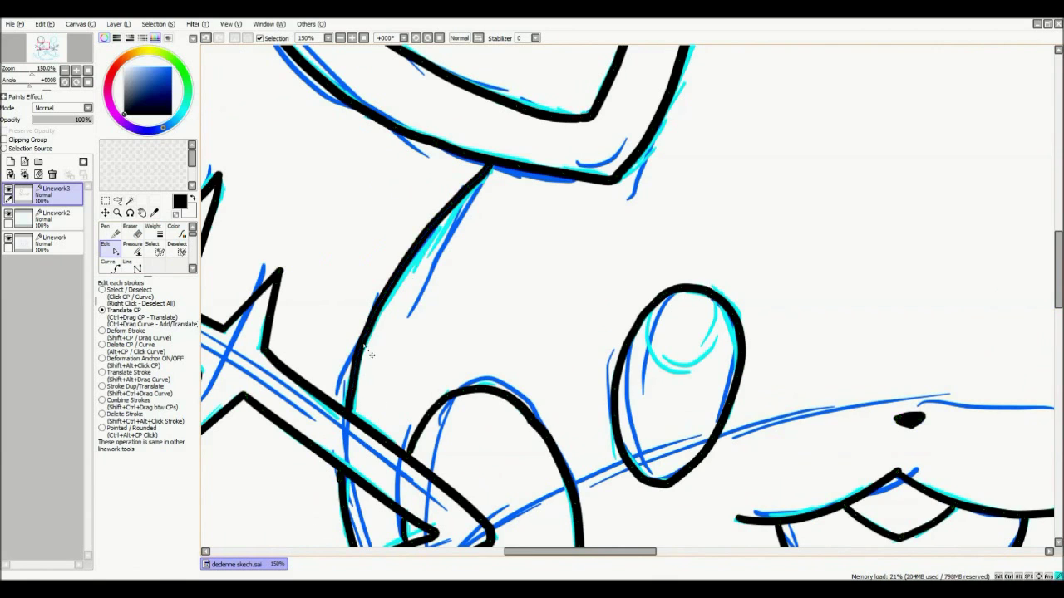
- Ink the top of the head as an arc between the two ears and smooth it
scroll(700, 116, right, 4)
scroll(700, 116, up, 4)
key(n)
drag(462, 246, 912, 243)
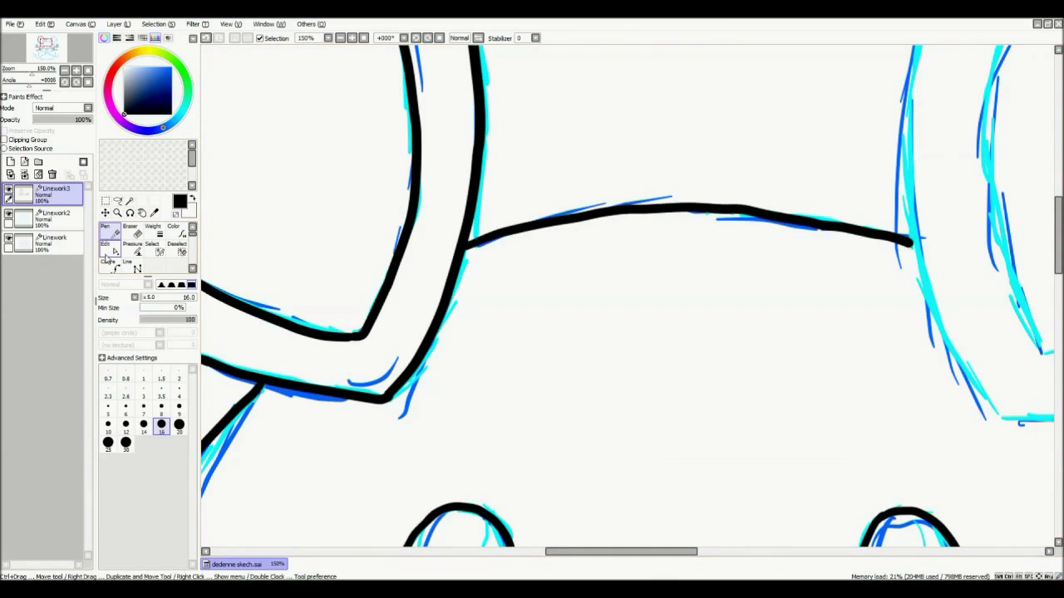
key(e)
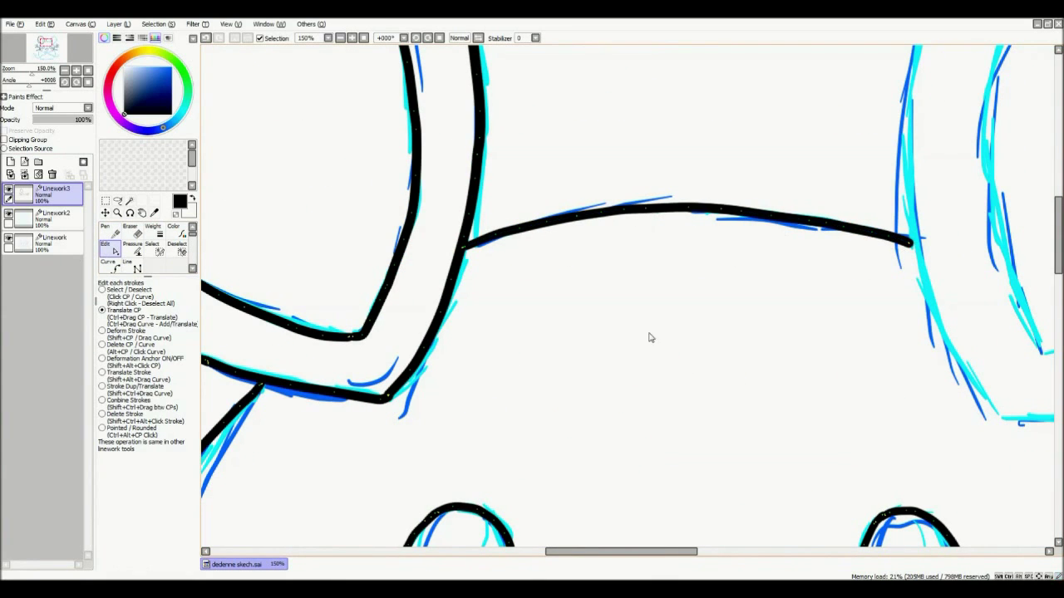
- Ink the left side of the right ear's inner contour from its top to its lower point and smooth the curve
scroll(953, 341, right, 10)
scroll(953, 341, up, 3)
key(n)
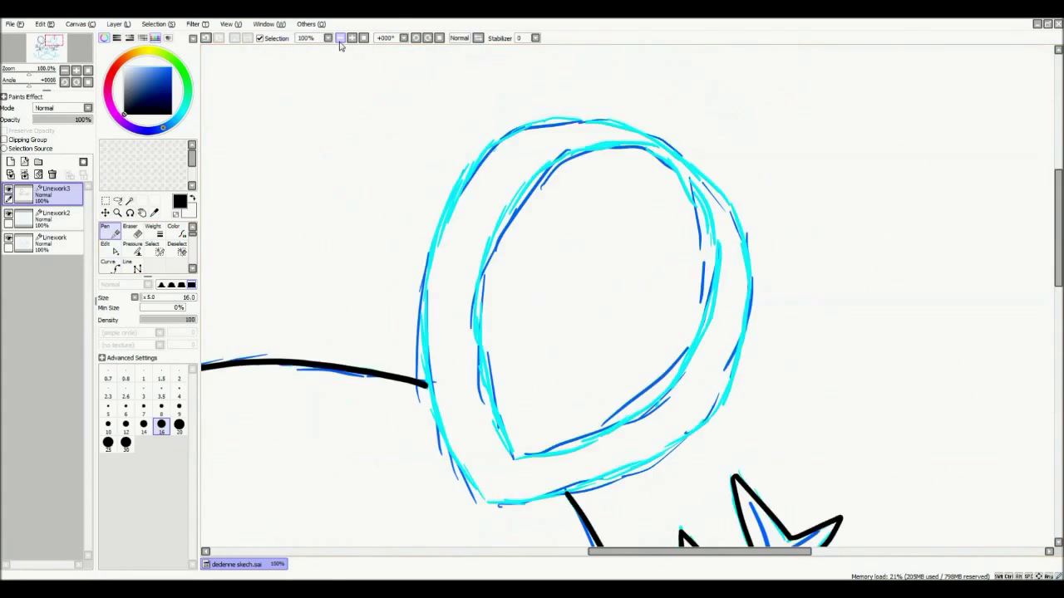
scroll(582, 250, down, 2)
scroll(581, 249, up, 1)
mouse_move(631, 183)
mouse_down()
mouse_move(579, 202)
mouse_move(542, 413)
mouse_up()
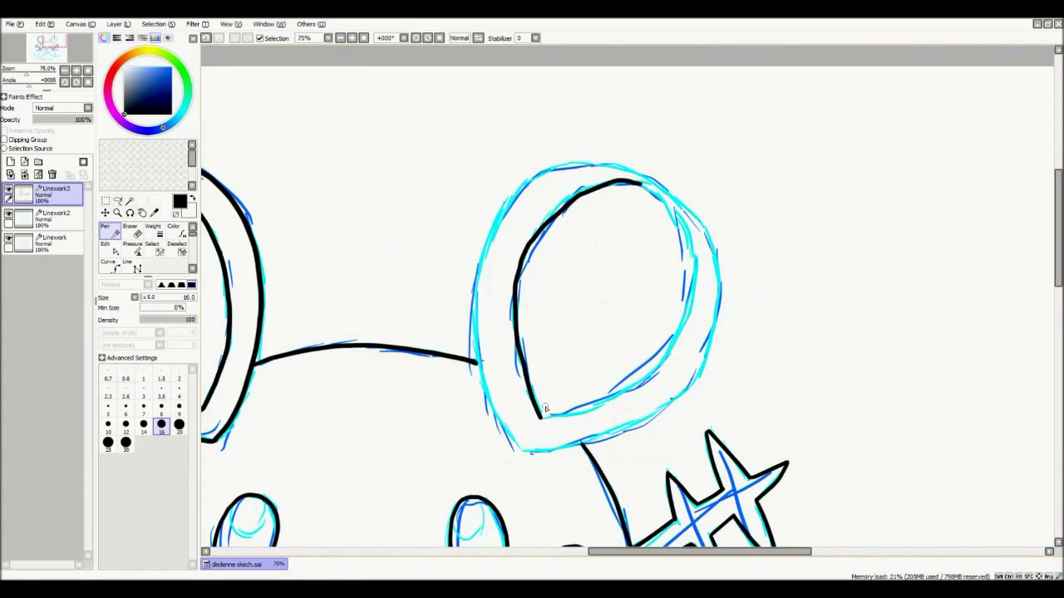
scroll(582, 249, up, 4)
key(e)
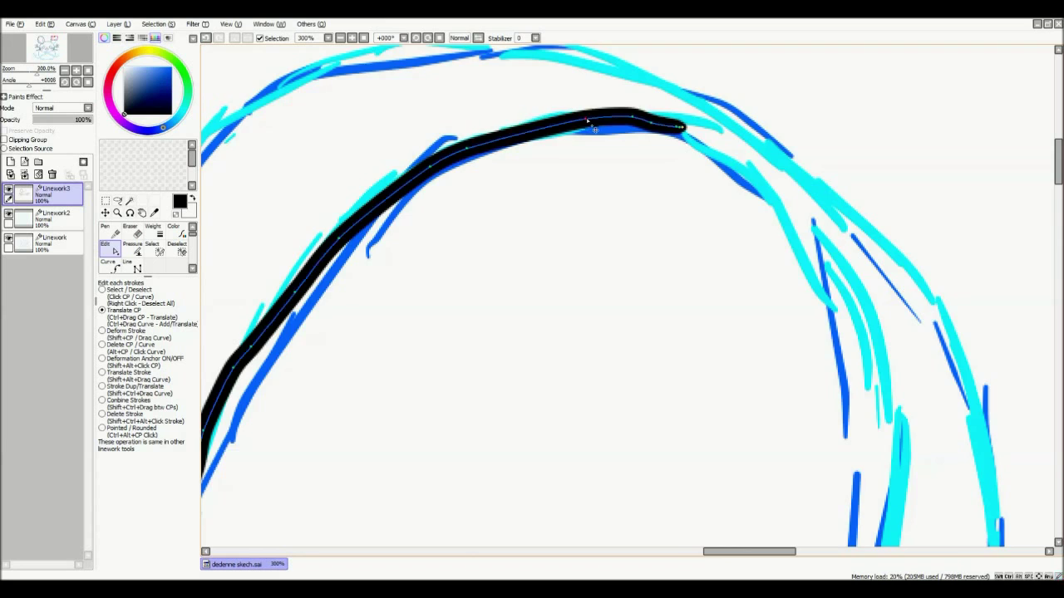
scroll(583, 221, down, 2)
drag(1054, 199, 1054, 228)
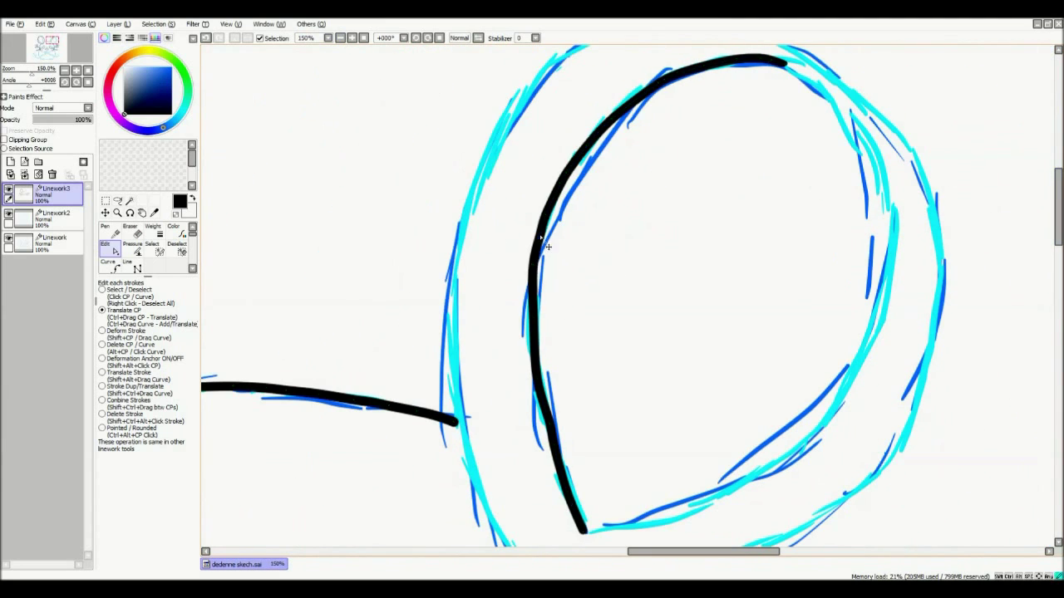
- Close the right ear's inner contour along its right and lower edges, adjusting the points to follow the sketch
key(n)
scroll(703, 181, down, 2)
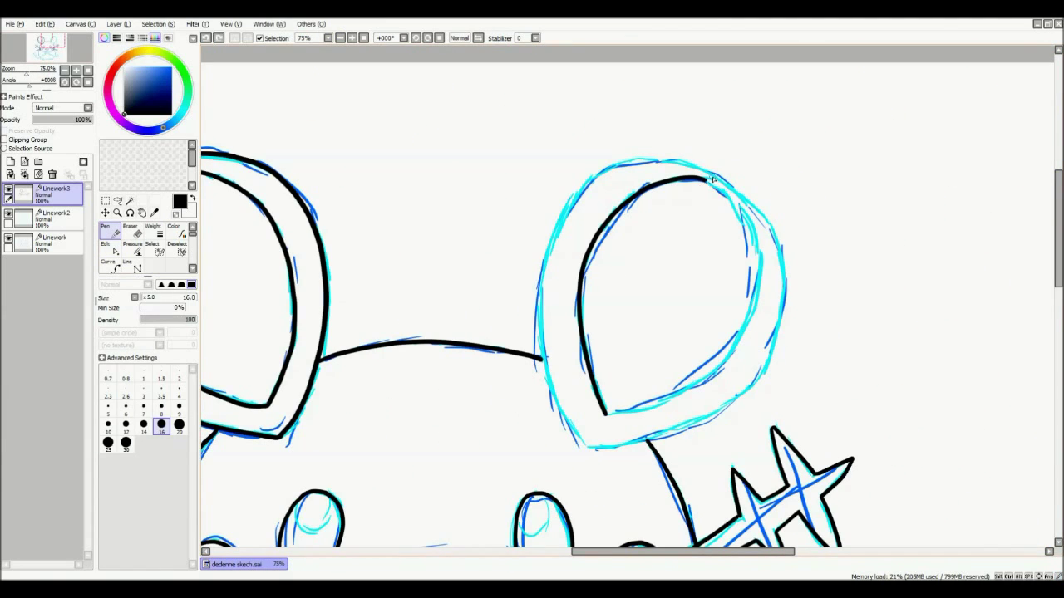
mouse_move(700, 188)
mouse_down()
mouse_move(750, 226)
mouse_move(701, 386)
mouse_up()
scroll(676, 200, up, 4)
scroll(676, 199, down, 2)
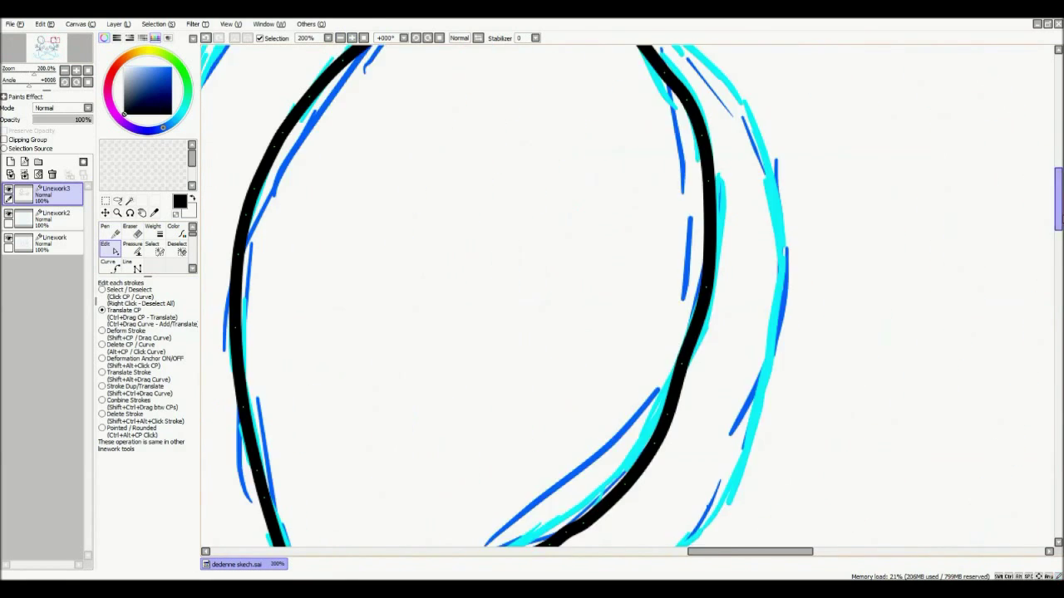
scroll(694, 216, down, 3)
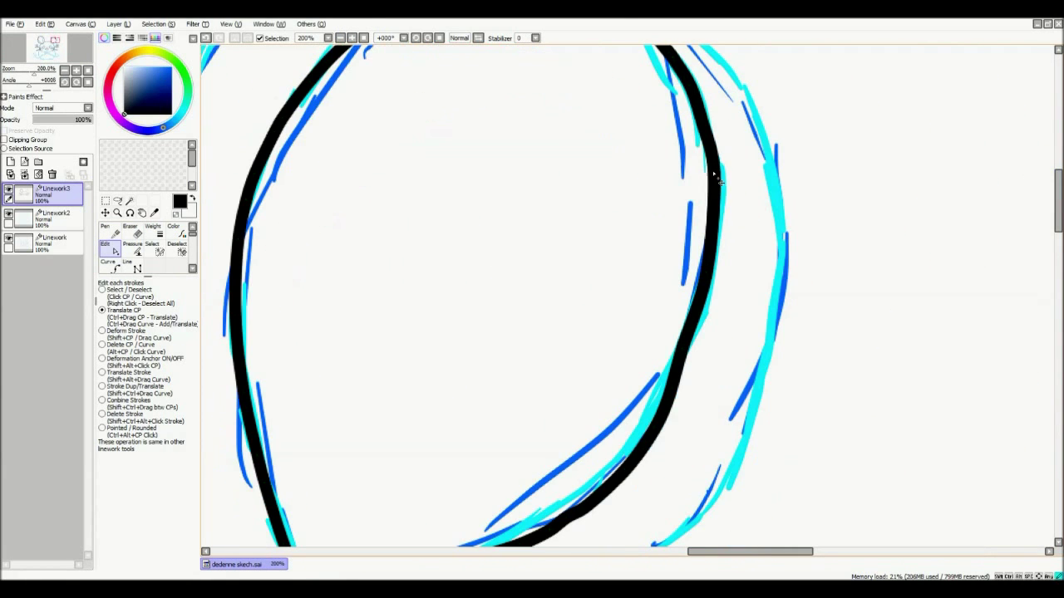
scroll(1036, 244, down, 4)
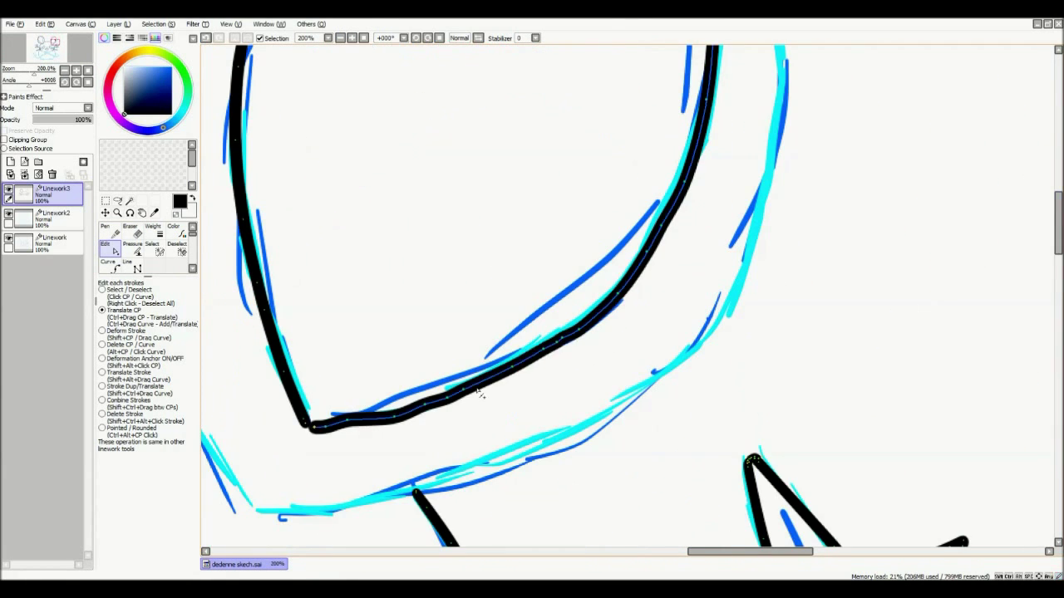
scroll(647, 284, down, 3)
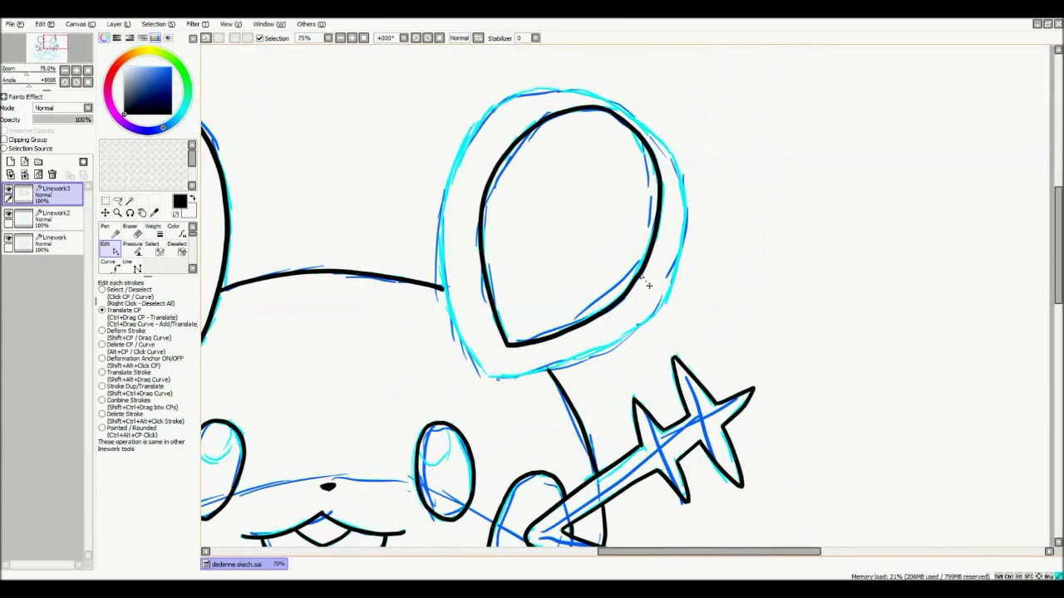
- Ink the left side of the right ear's outer outline from its top to the lower tip and smooth it
key(n)
mouse_move(525, 92)
mouse_down()
mouse_move(461, 333)
mouse_move(485, 378)
mouse_up()
key(n)
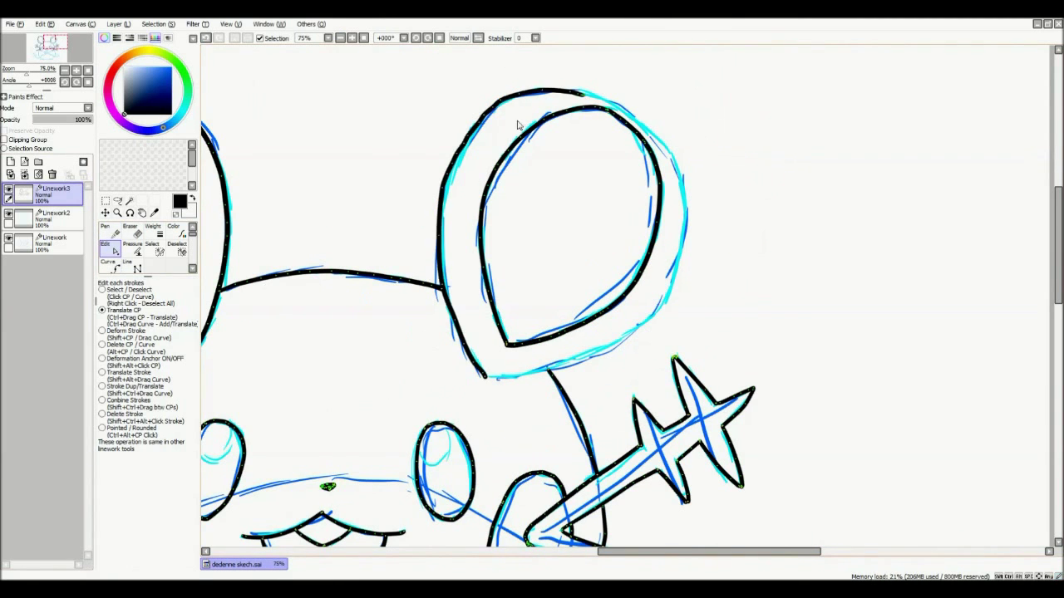
scroll(740, 268, up, 2)
scroll(268, 268, up, 2)
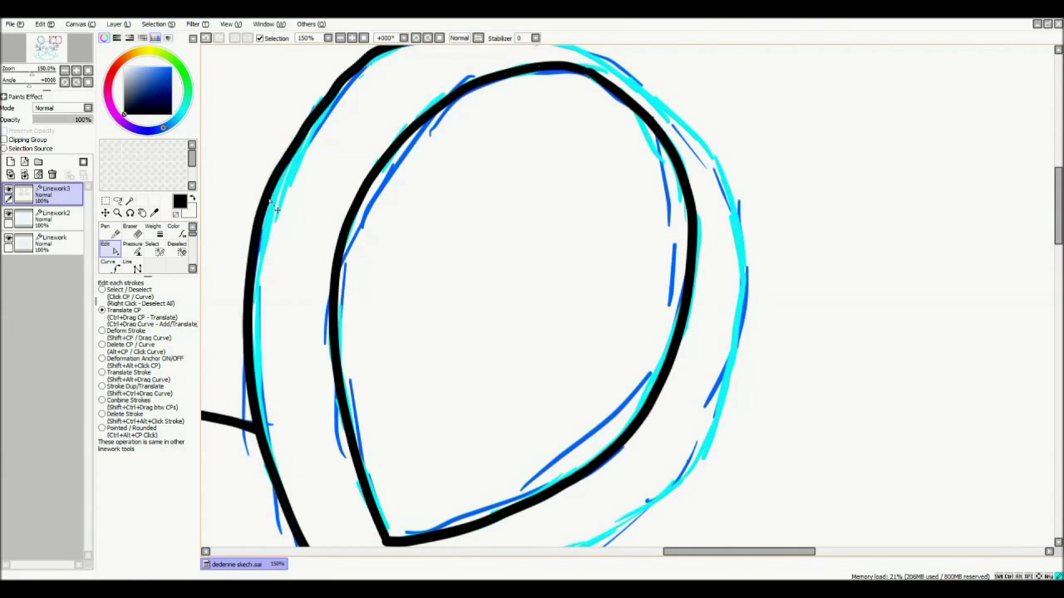
scroll(350, 172, up, 1)
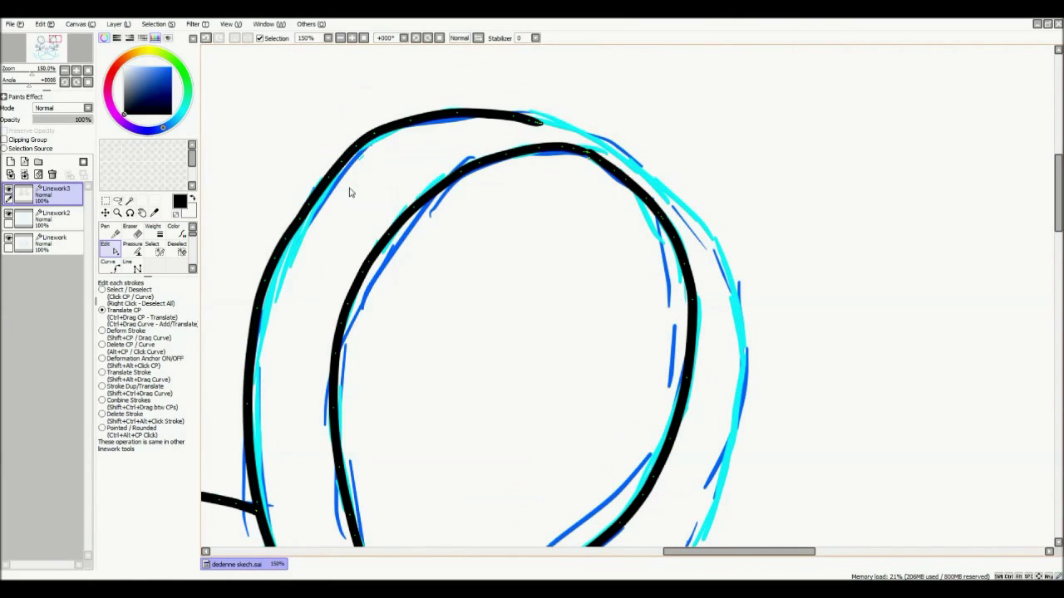
- Undo the last stroke and erase the loose end of the outer line at the top of the right ear
key(n)
scroll(360, 111, down, 3)
key(ctrl+z)
key(e)
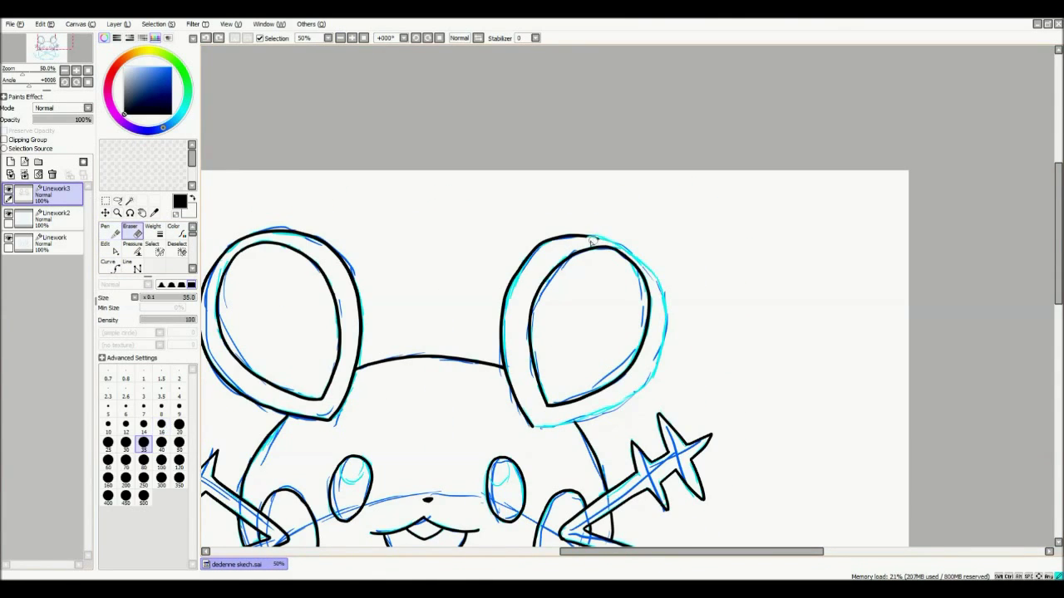
- Ink the remaining top, right and lower edges of the right ear's outer outline and reshape the uneven curve to match the sketch
key(n)
drag(542, 241, 645, 266)
scroll(615, 301, up, 3)
key(c)
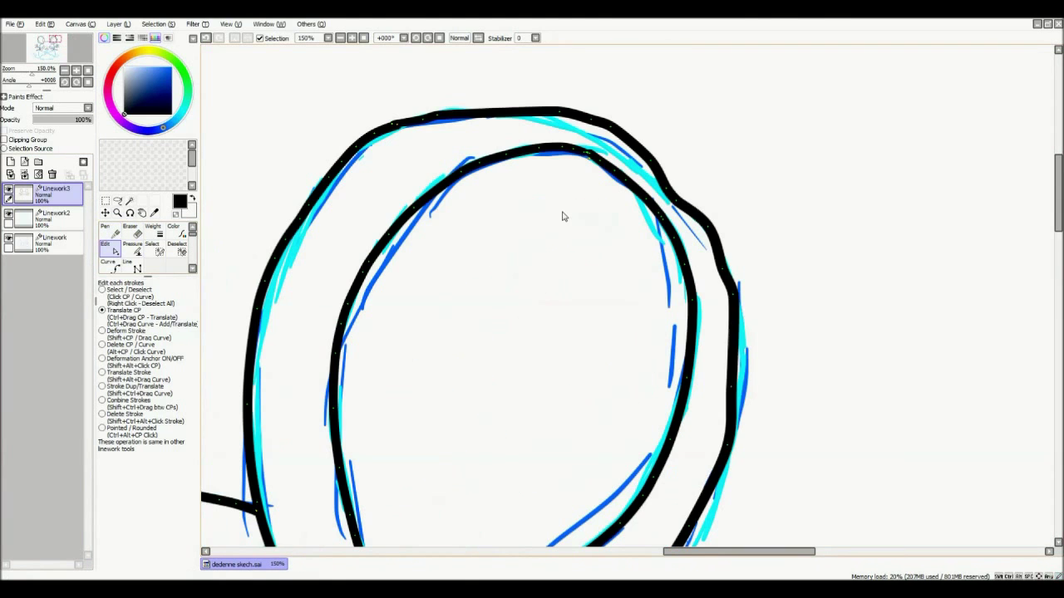
drag(590, 121, 690, 204)
scroll(886, 168, down, 5)
scroll(809, 296, up, 5)
scroll(810, 297, down, 5)
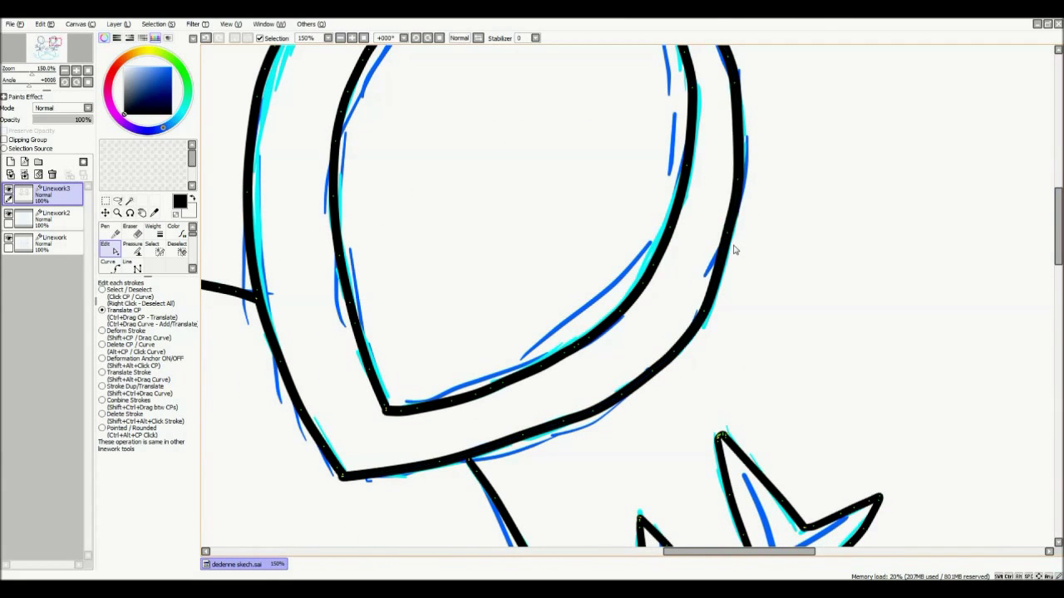
scroll(731, 249, up, 2)
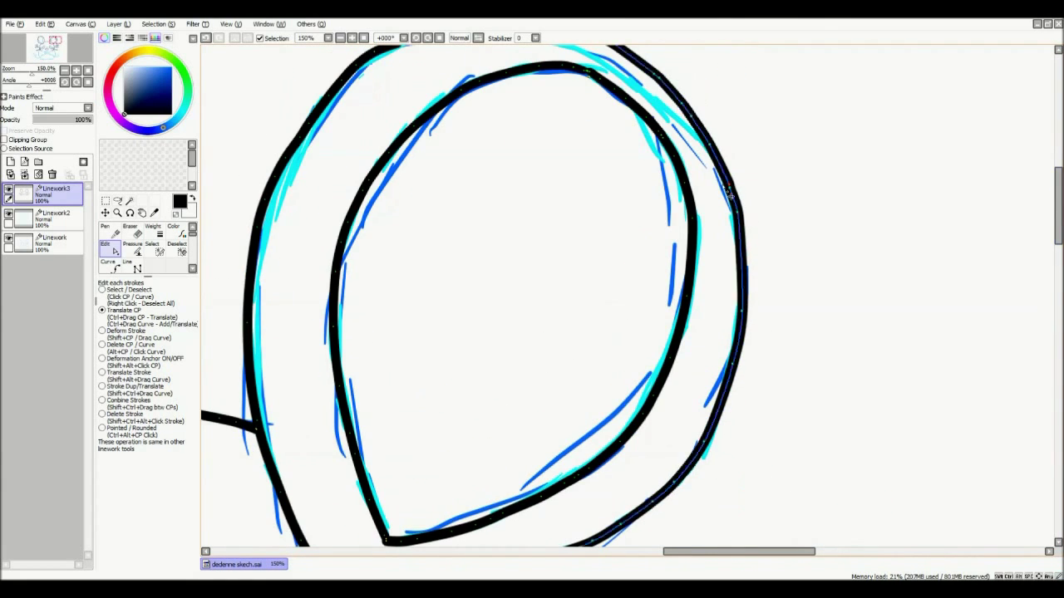
- Ink the jagged outline of the left paw in black over the sketch, including the short hooked line at its upper end
scroll(582, 158, down, 4)
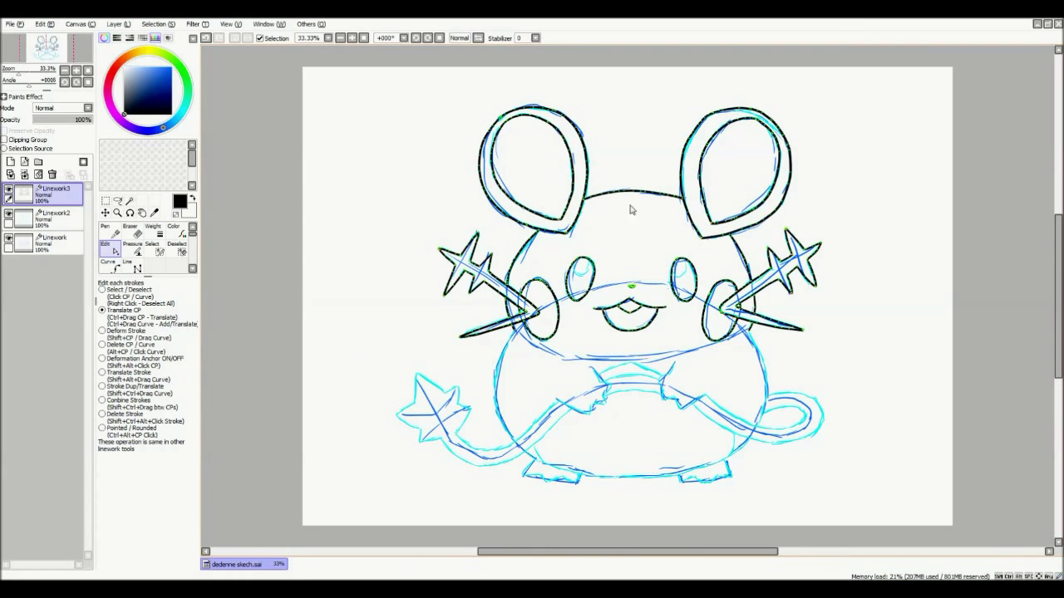
scroll(482, 207, up, 4)
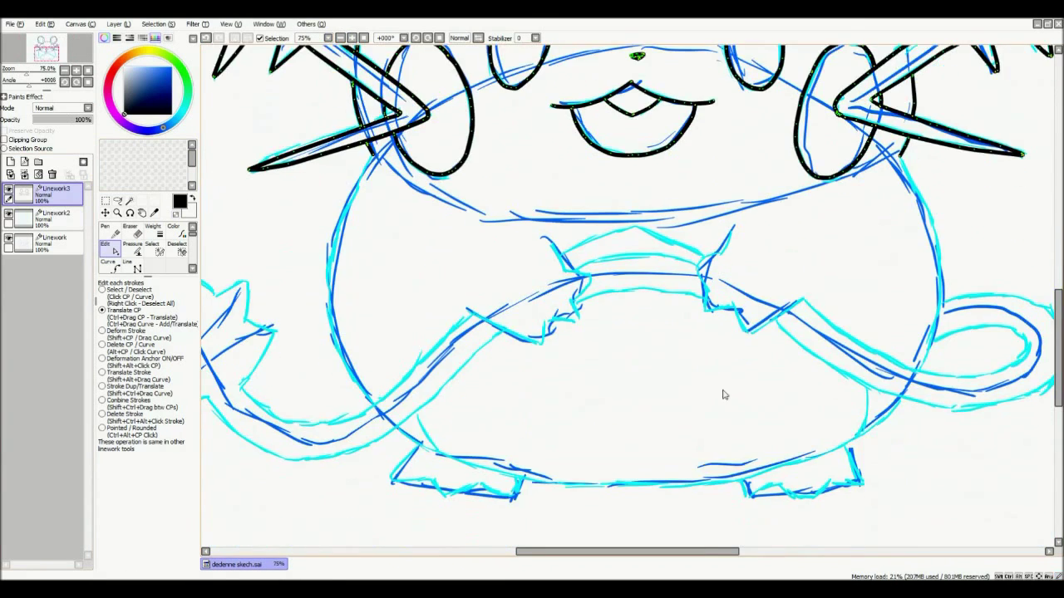
key(n)
mouse_move(343, 349)
mouse_down()
mouse_move(458, 395)
mouse_move(462, 347)
mouse_up()
key(c)
key(n)
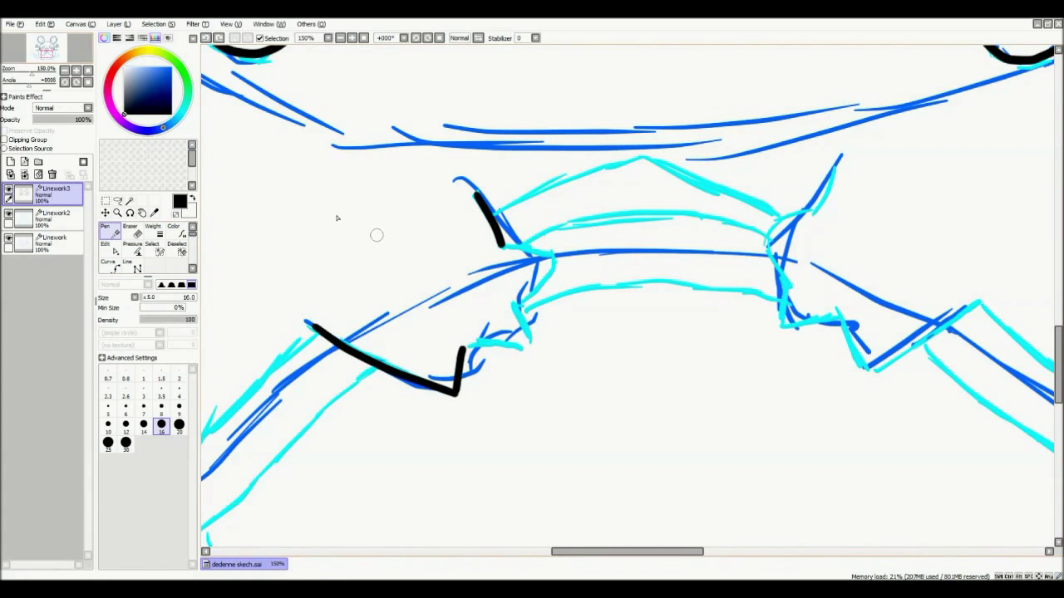
- Ink the jagged outline of the right paw, from its short upper line down to the start of the tail
scroll(408, 414, right, 5)
drag(567, 209, 585, 171)
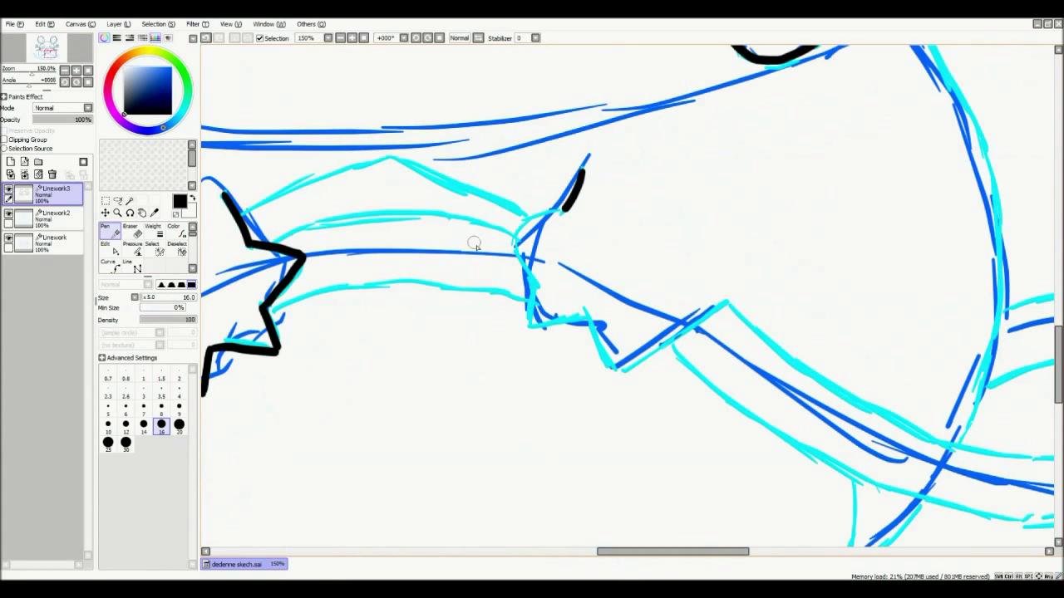
key(c)
mouse_move(525, 325)
mouse_down()
mouse_move(614, 371)
mouse_move(725, 305)
mouse_up()
key(n)
drag(673, 552, 699, 552)
click(115, 249)
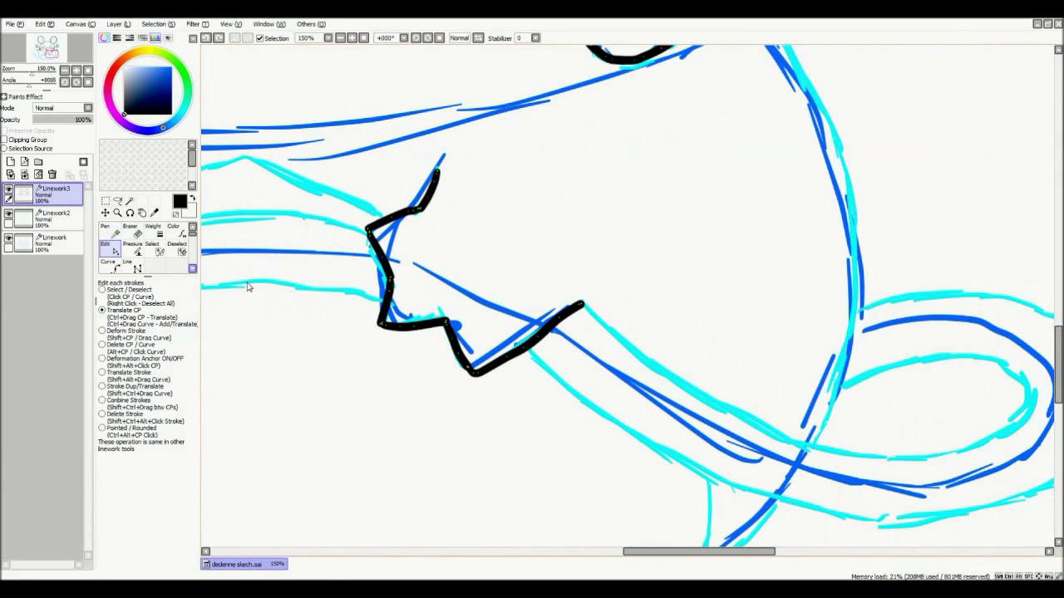
- Ink the peaked line connecting the upper ends of the two paws and adjust its points to the sketch
key(n)
scroll(582, 332, left, 5)
click(115, 251)
mouse_move(343, 199)
mouse_down()
mouse_move(503, 156)
mouse_move(647, 217)
mouse_up()
key(n)
key(c)
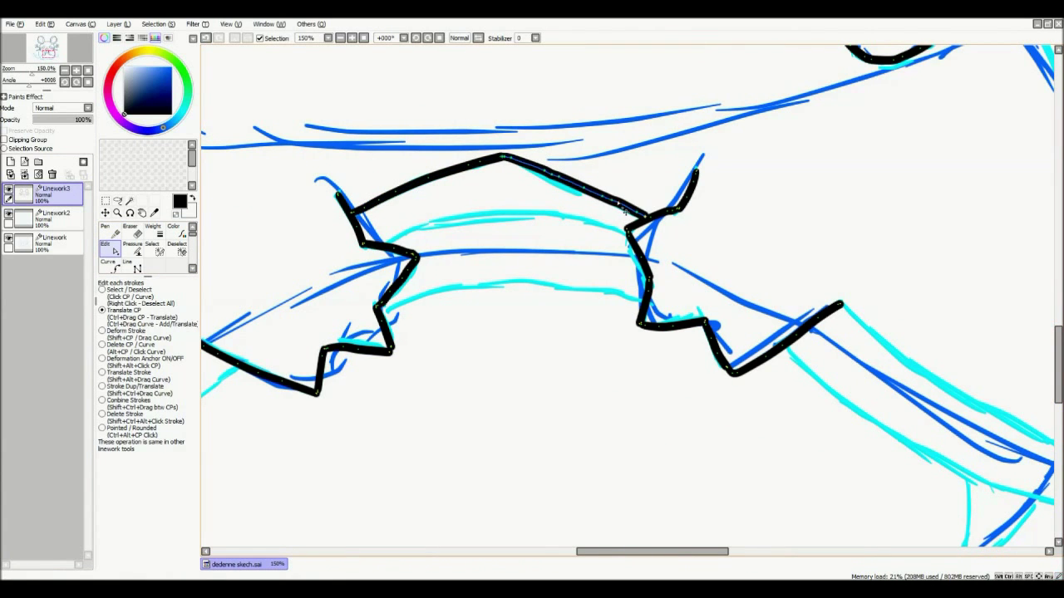
- Ink the left side of the body outline from below the cheek down to the tail and refine the curve
key(n)
scroll(622, 211, down, 2)
scroll(458, 296, down, 3)
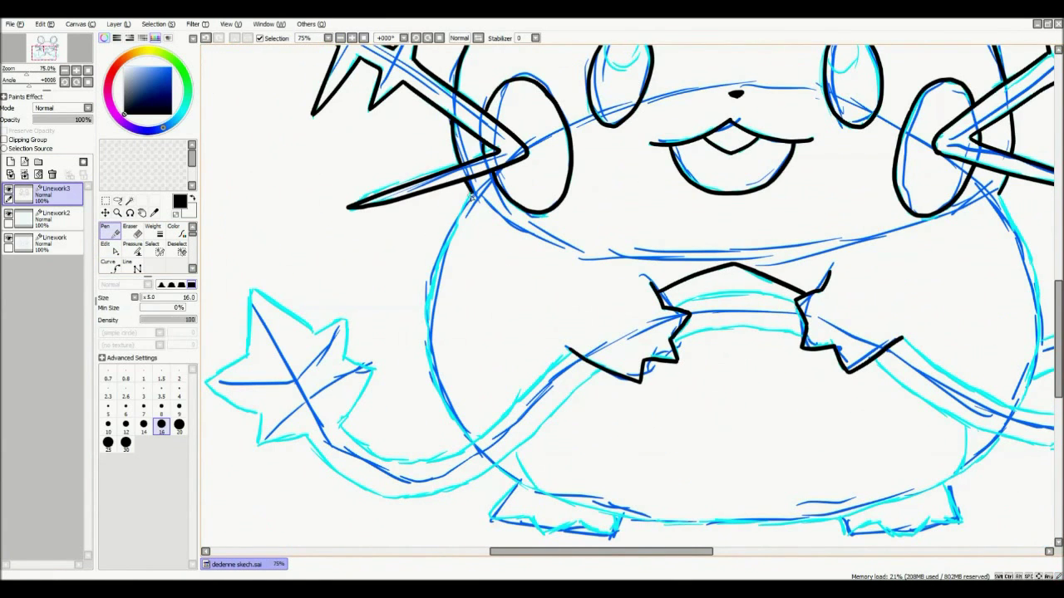
scroll(343, 62, up, 4)
scroll(559, 499, down, 3)
click(115, 251)
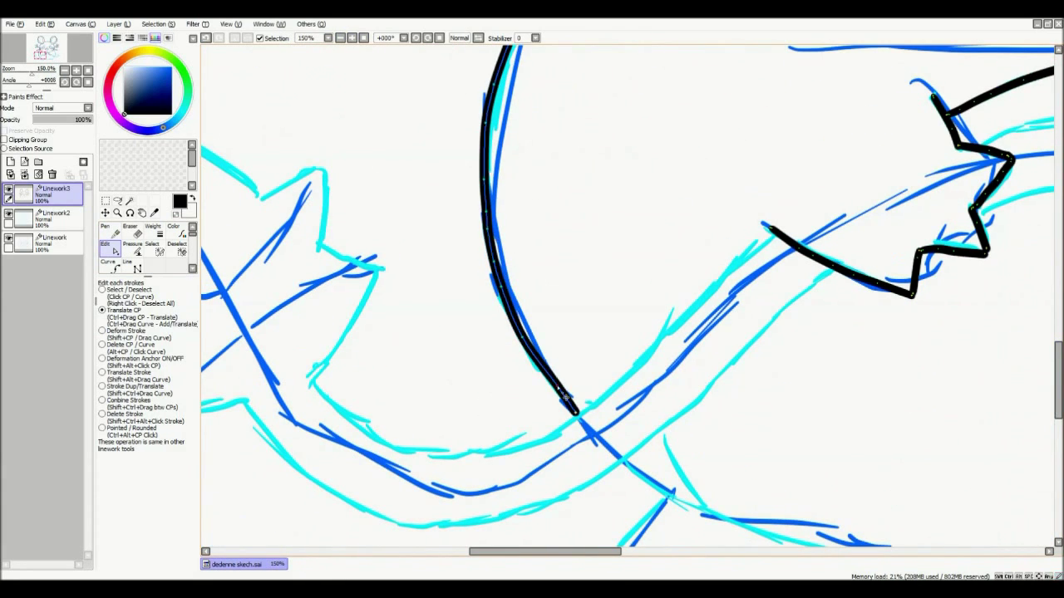
- Ink the right side of the body outline from below the whiskers down to the tail and smooth the curve
key(n)
scroll(516, 176, down, 2)
mouse_move(608, 173)
mouse_down()
mouse_move(641, 336)
mouse_move(619, 382)
mouse_up()
key(c)
scroll(632, 332, up, 3)
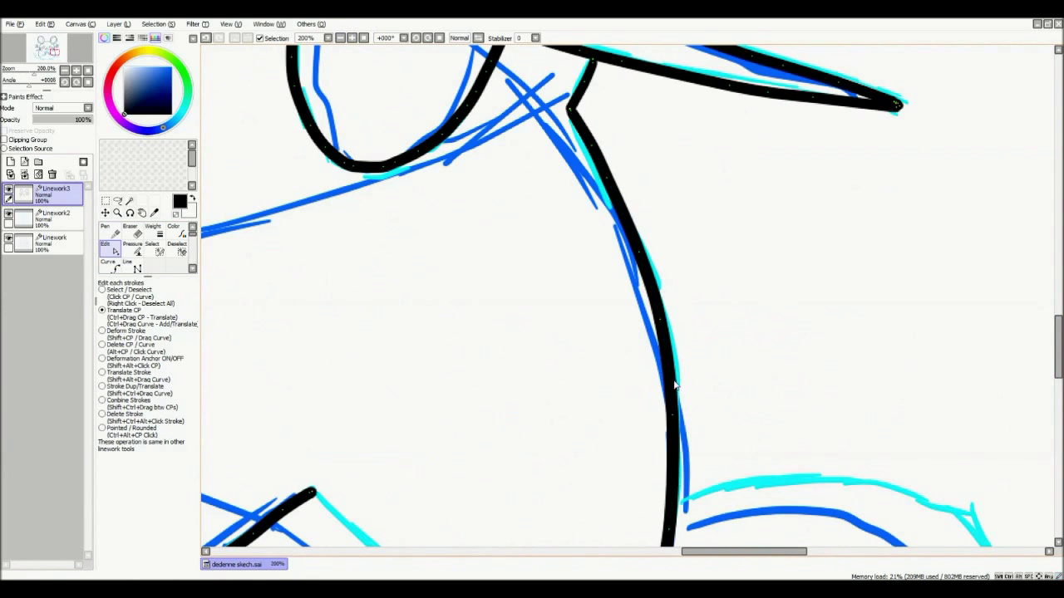
key(n)
key(c)
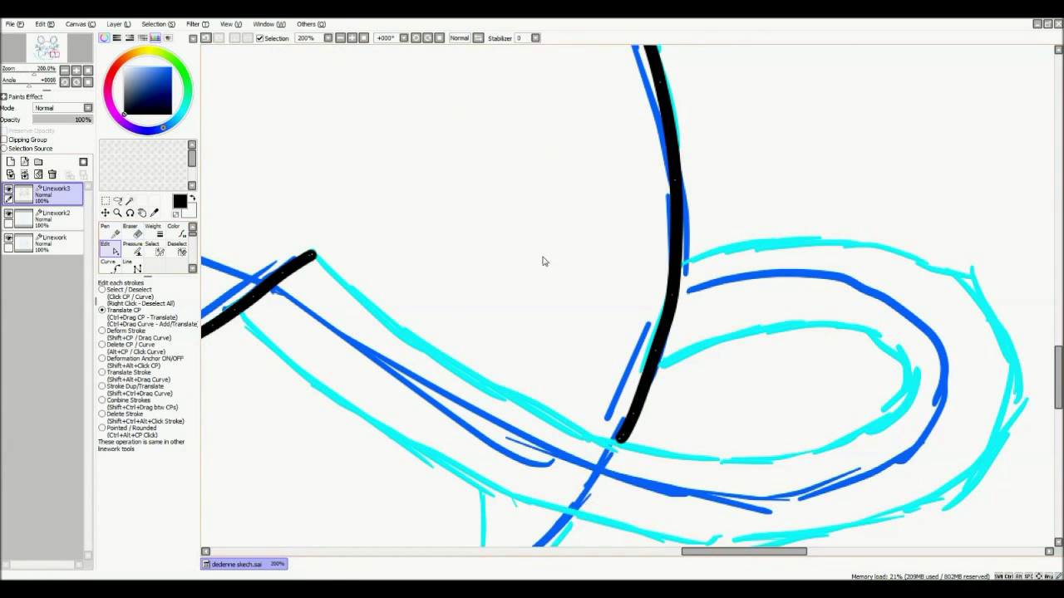
- Ink both edges of the upper point of the star-shaped tail tip and adjust its corner
click(339, 39)
click(340, 39)
key(n)
drag(268, 214, 261, 295)
click(114, 251)
key(n)
drag(267, 215, 356, 268)
key(c)
drag(312, 241, 314, 236)
- Ink the left and lower points of the star-shaped tail tip and align their corners
key(n)
mouse_move(280, 378)
mouse_down()
mouse_move(289, 418)
mouse_move(348, 407)
mouse_up()
key(c)
key(n)
mouse_move(261, 295)
mouse_down()
mouse_move(207, 337)
mouse_move(279, 379)
mouse_up()
key(c)
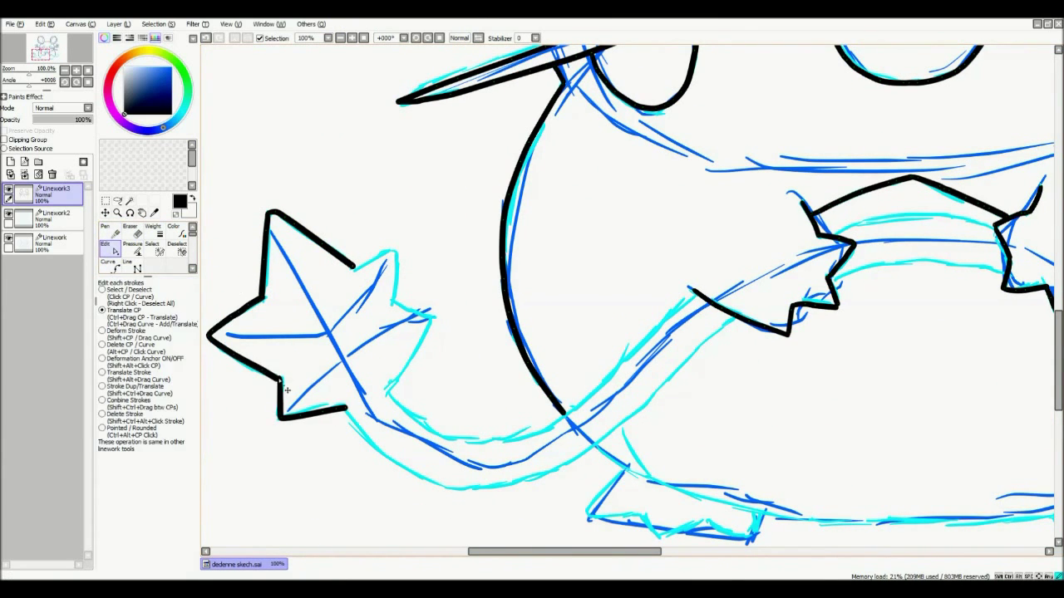
- Ink the remaining right-hand points of the star-shaped tail tip, ending at the inner edge of the tail
key(n)
key(c)
key(n)
mouse_move(395, 298)
mouse_down()
mouse_move(431, 320)
mouse_move(389, 395)
mouse_up()
key(c)
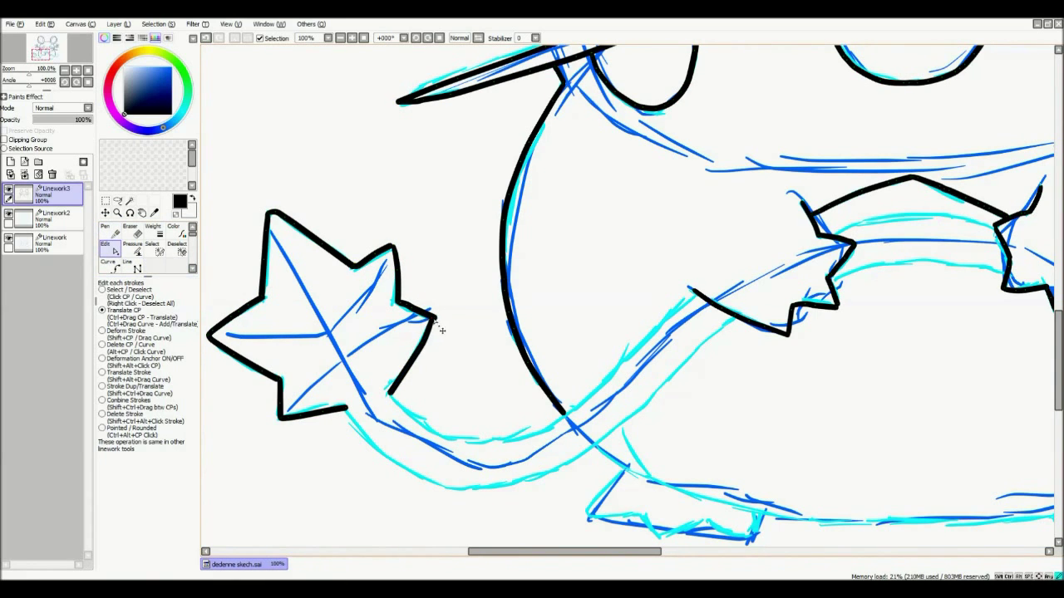
- Ink the two curved tail edges running between the paws and adjust their points to meet the paw outlines
key(n)
scroll(820, 440, down, 1)
scroll(820, 440, right, 3)
drag(709, 244, 834, 249)
mouse_move(660, 214)
mouse_down()
mouse_move(773, 195)
mouse_move(825, 201)
mouse_up()
key(e)
key(c)
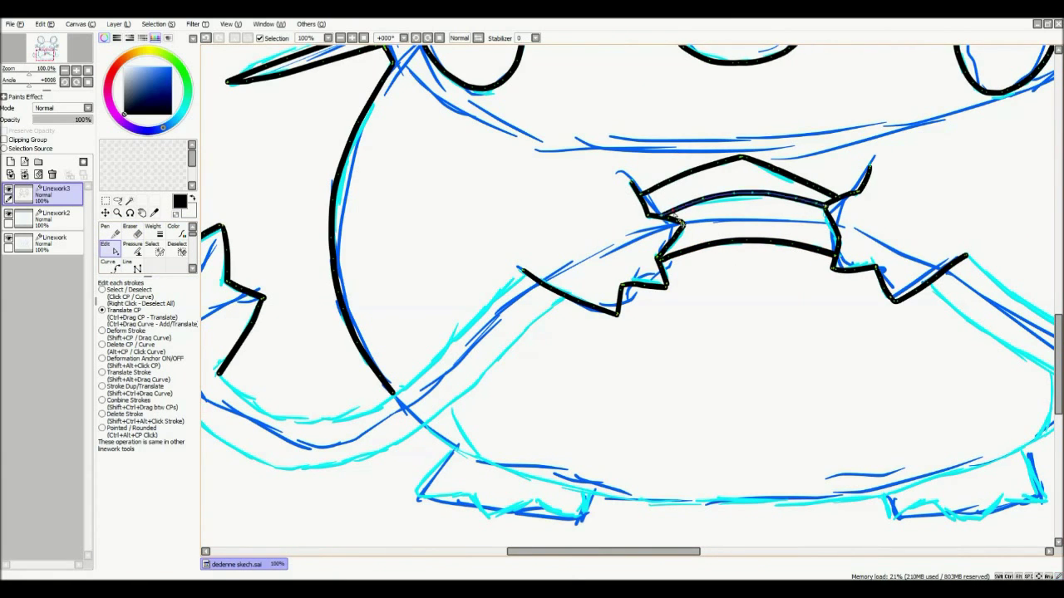
- Ink the upper and lower edges of the tail from the star-shaped tip to the left paw
key(n)
drag(272, 420, 527, 274)
scroll(529, 274, left, 1)
mouse_move(249, 391)
mouse_down()
mouse_move(572, 353)
mouse_move(633, 296)
mouse_up()
- Smooth both edges of the left tail section by repositioning their control points along the sketch
key(c)
scroll(582, 424, up, 3)
scroll(590, 430, down, 2)
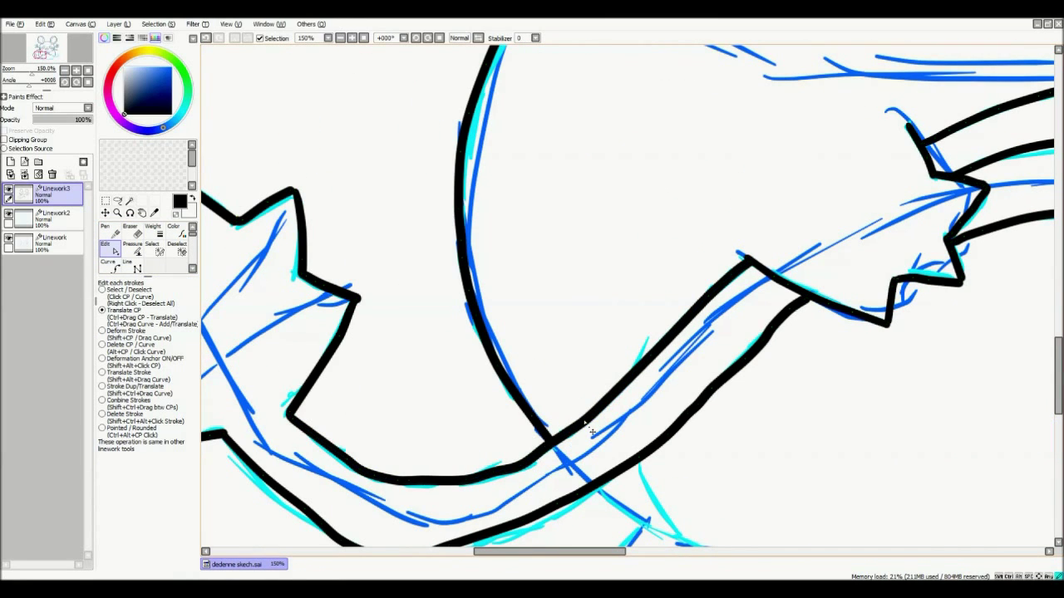
drag(551, 439, 572, 444)
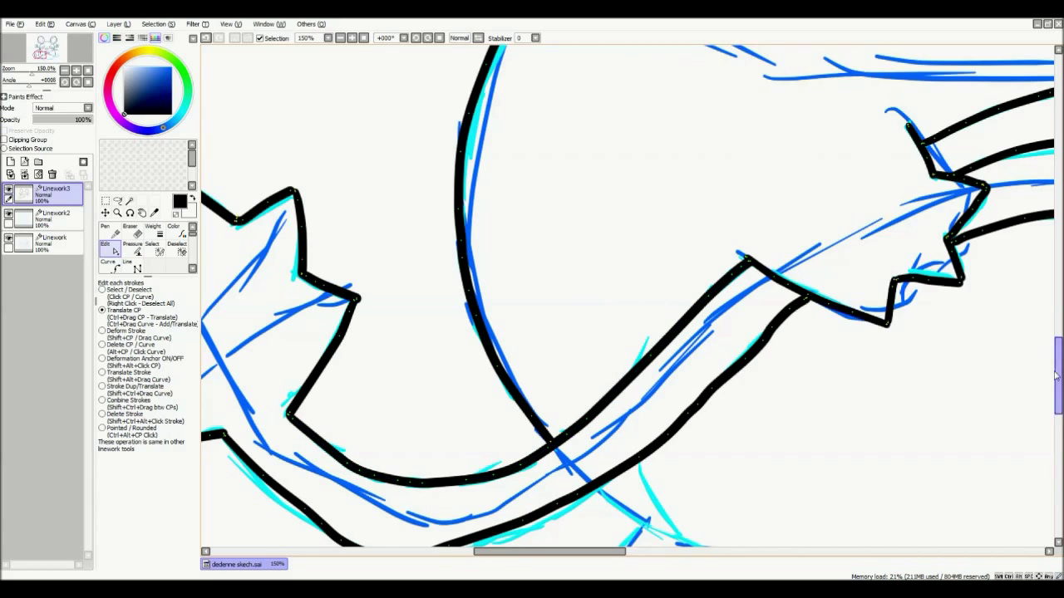
drag(1056, 376, 1055, 391)
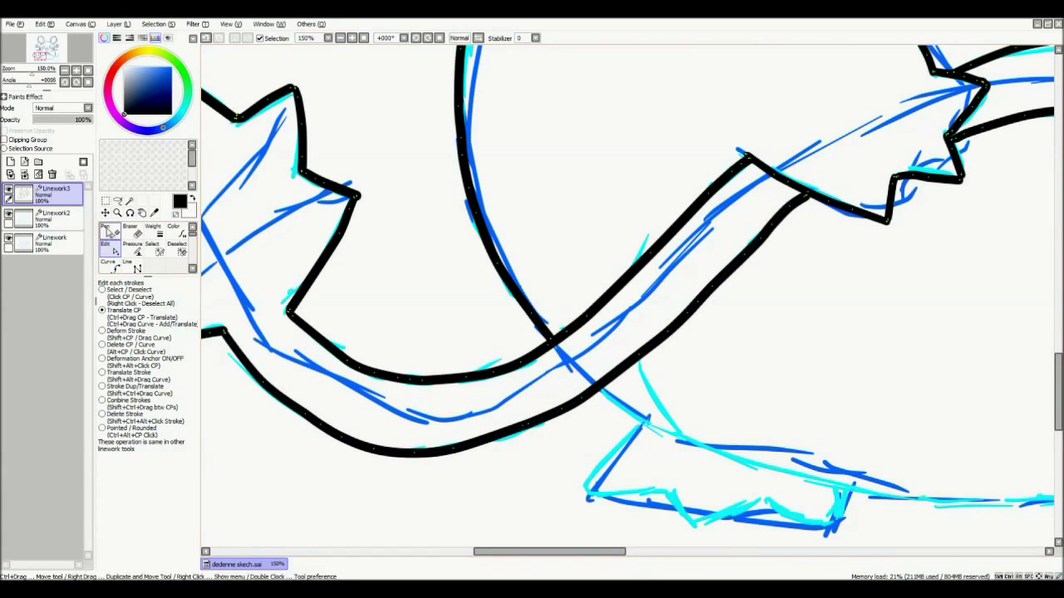
- Ink the inner and outer edges of the tail from the right paw around its loop to the body
click(104, 228)
drag(549, 551, 764, 551)
scroll(715, 299, down, 2)
drag(499, 221, 690, 289)
mouse_move(479, 251)
mouse_down()
mouse_move(529, 285)
mouse_move(728, 299)
mouse_move(636, 214)
mouse_up()
- Smooth the right tail section by moving the points of its inner loop, lower edge and outer bend
click(105, 241)
scroll(604, 294, up, 2)
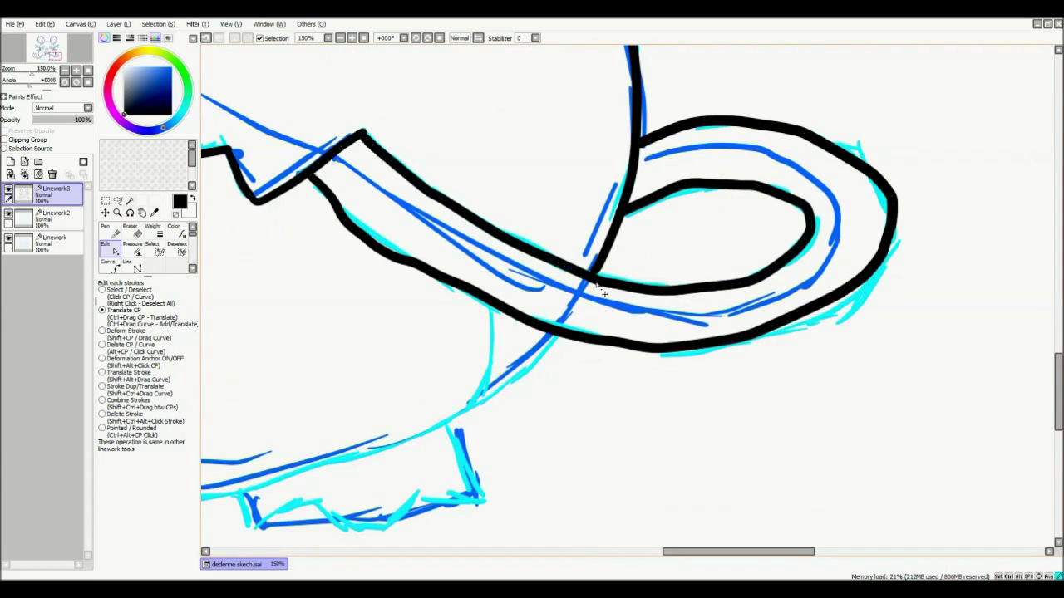
drag(743, 185, 789, 193)
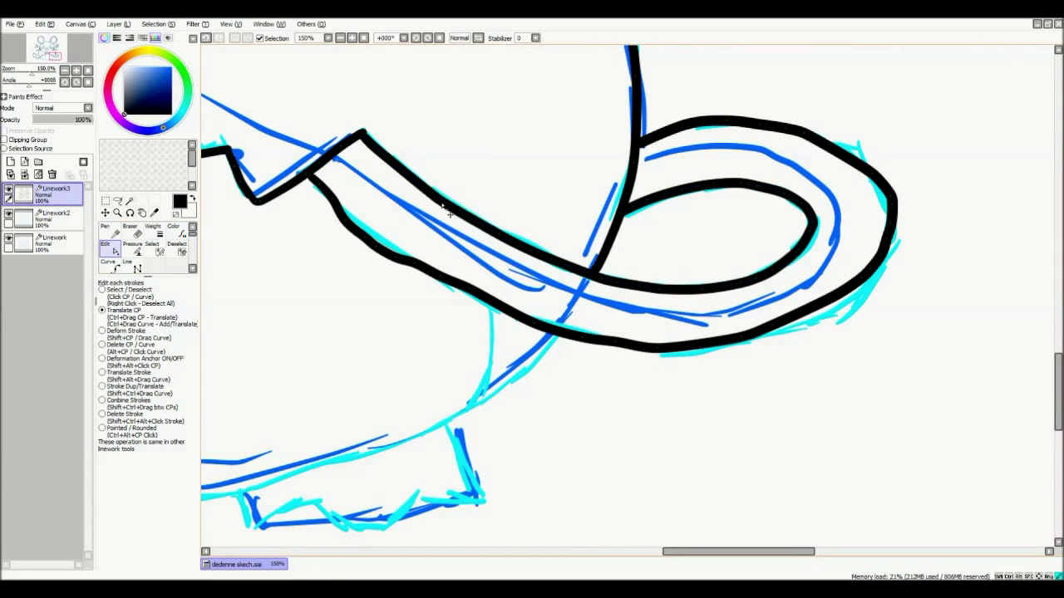
drag(378, 248, 373, 241)
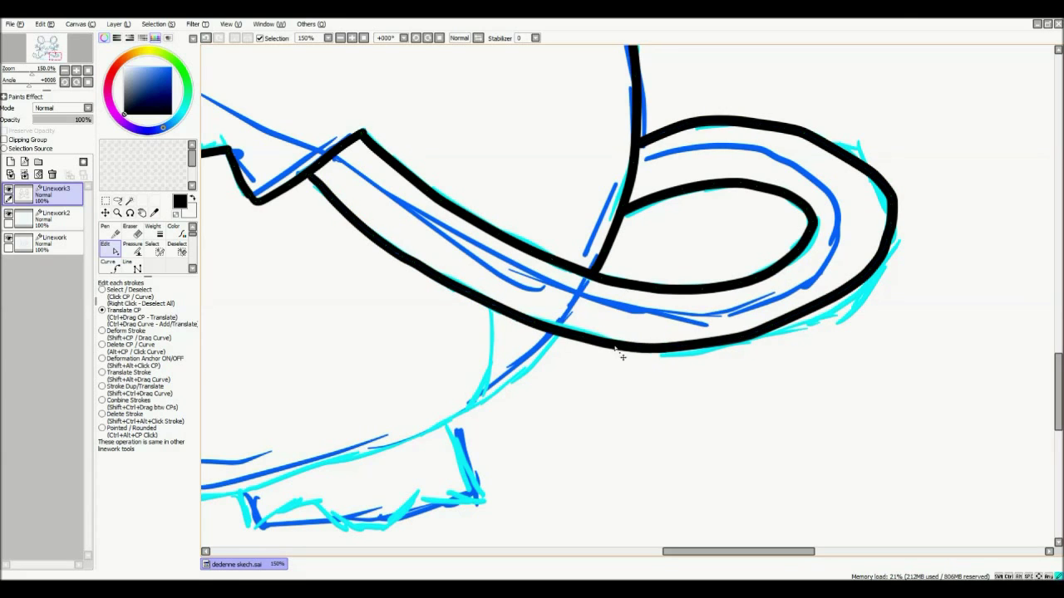
drag(868, 279, 874, 290)
drag(903, 237, 900, 207)
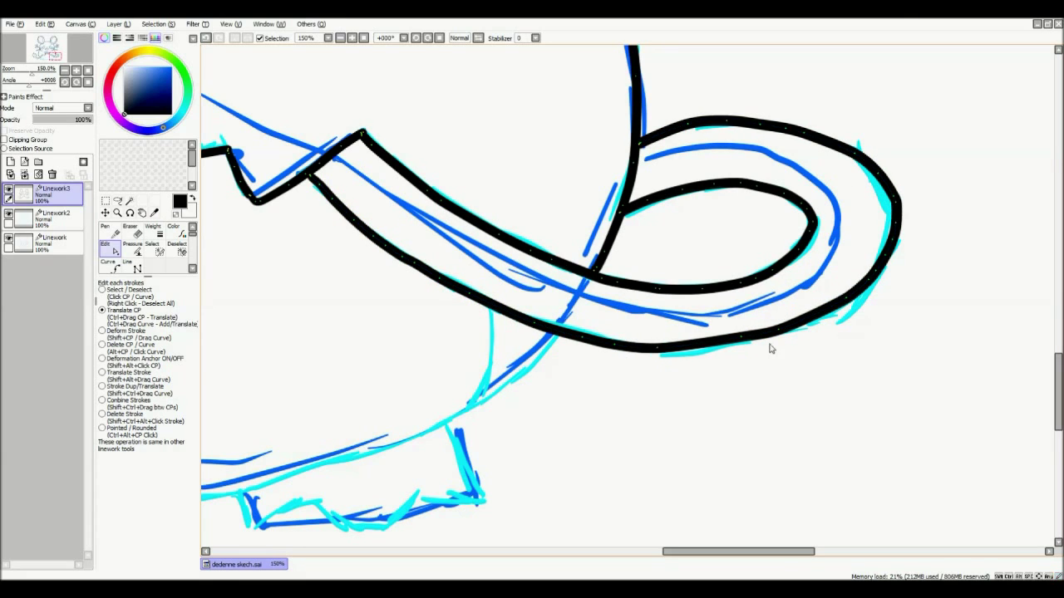
- Ink the bottom of the body between the two tail sections and smooth the curve to match the sketch
scroll(856, 314, left, 5)
key(n)
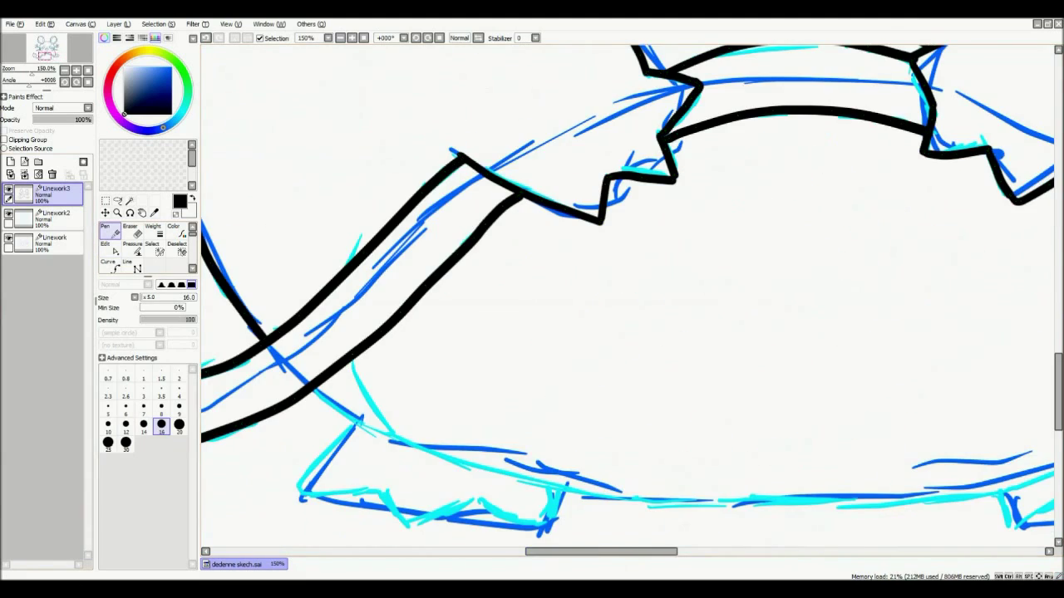
scroll(501, 397, down, 3)
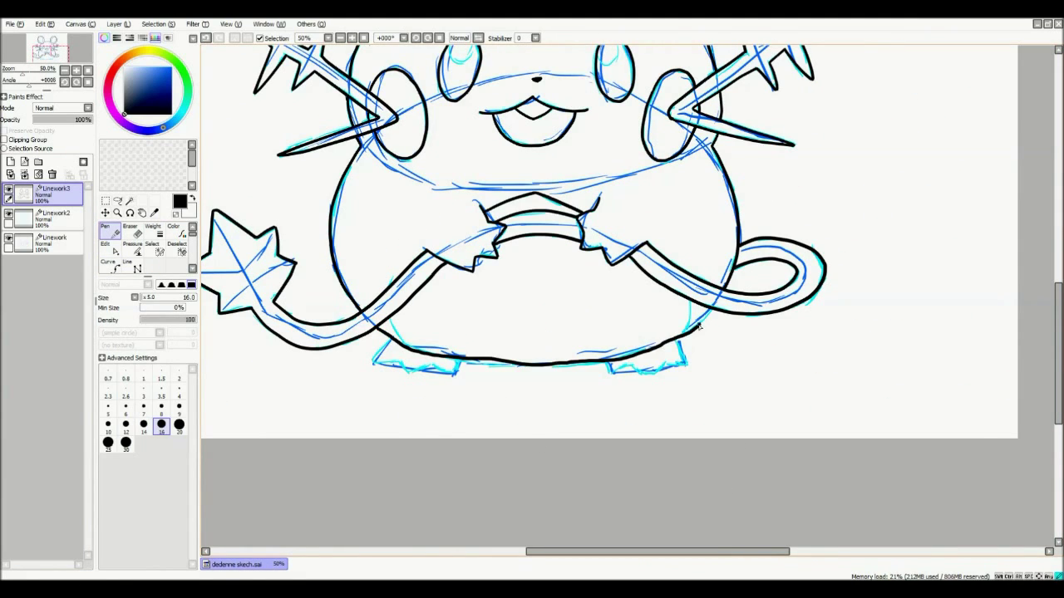
key(v)
scroll(454, 264, up, 3)
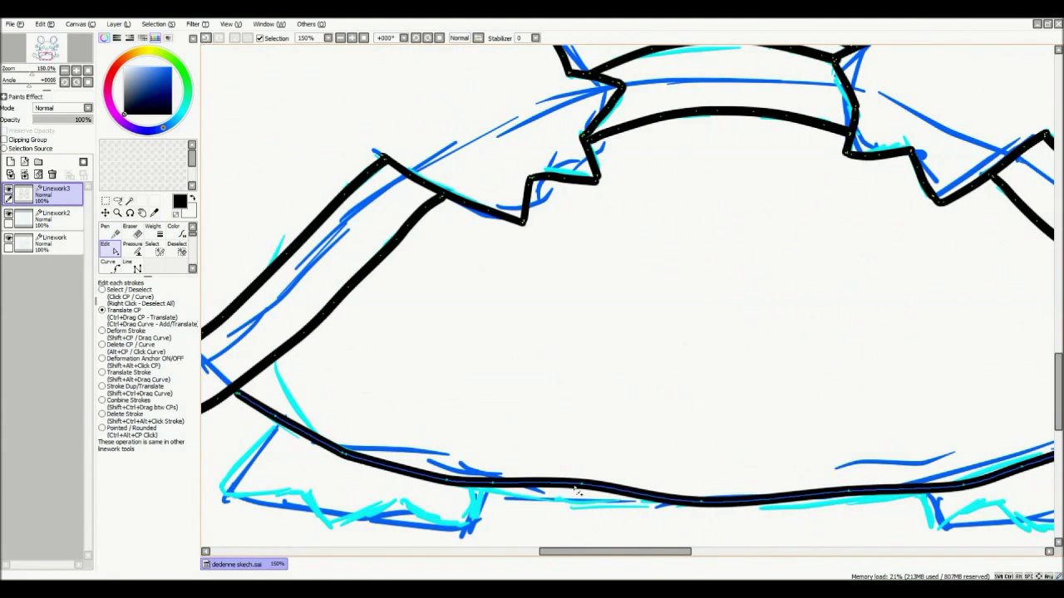
drag(571, 551, 635, 555)
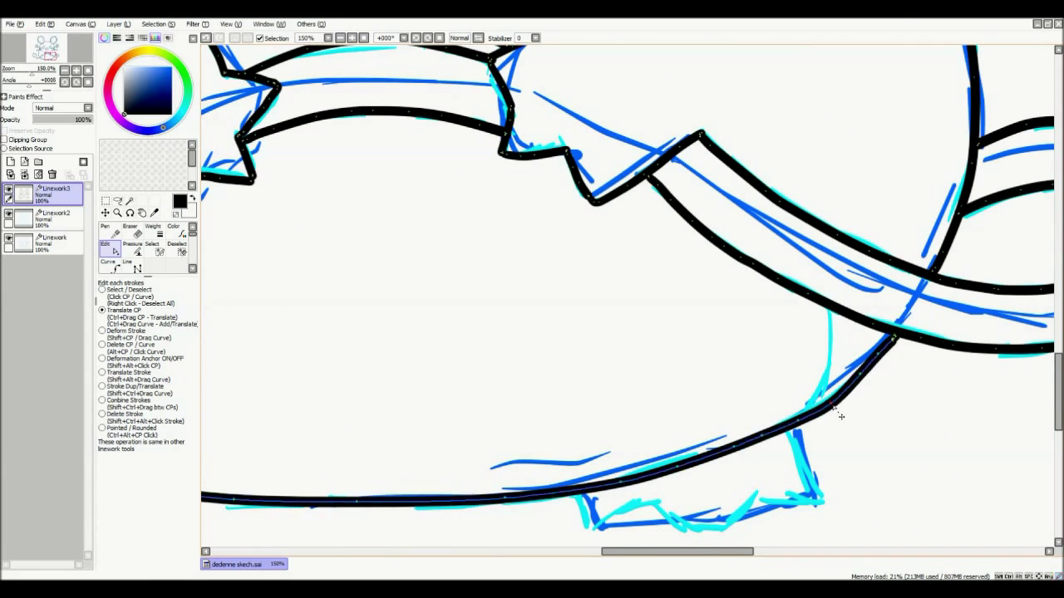
- Ink the jagged outline of the left foot below the body, undoing faulty strokes
scroll(841, 417, left, 4)
key(n)
drag(349, 420, 292, 494)
key(ctrl+z)
scroll(293, 493, down, 3)
mouse_move(349, 263)
mouse_down()
mouse_move(288, 332)
mouse_move(394, 367)
mouse_move(539, 375)
mouse_up()
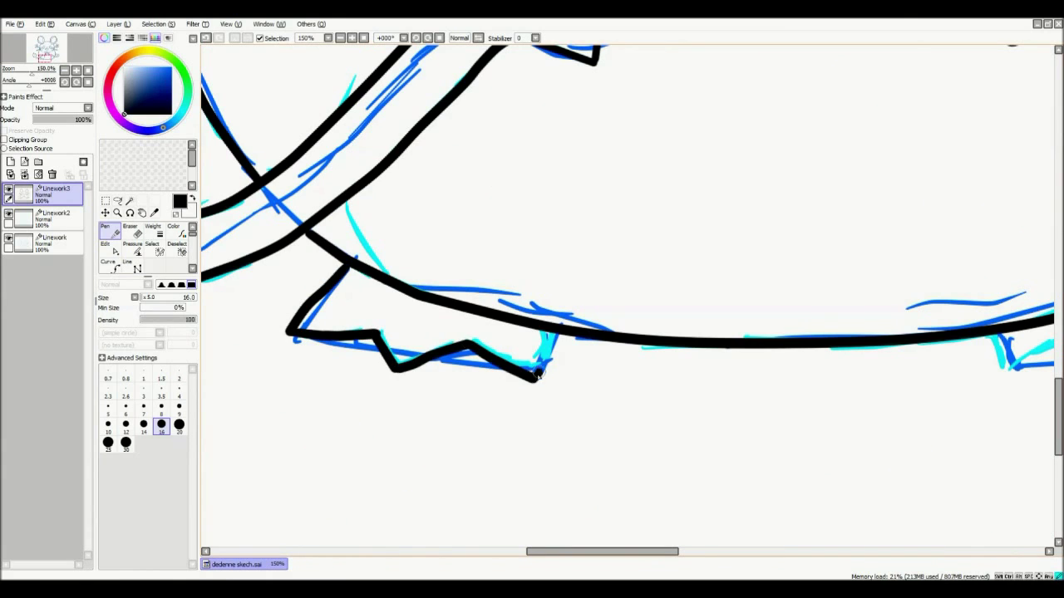
key(ctrl+z)
- Ink the jagged outline of the right foot below the body and adjust its corners
key(h)
mouse_move(424, 334)
mouse_down()
mouse_move(586, 357)
mouse_move(640, 270)
mouse_up()
key(e)
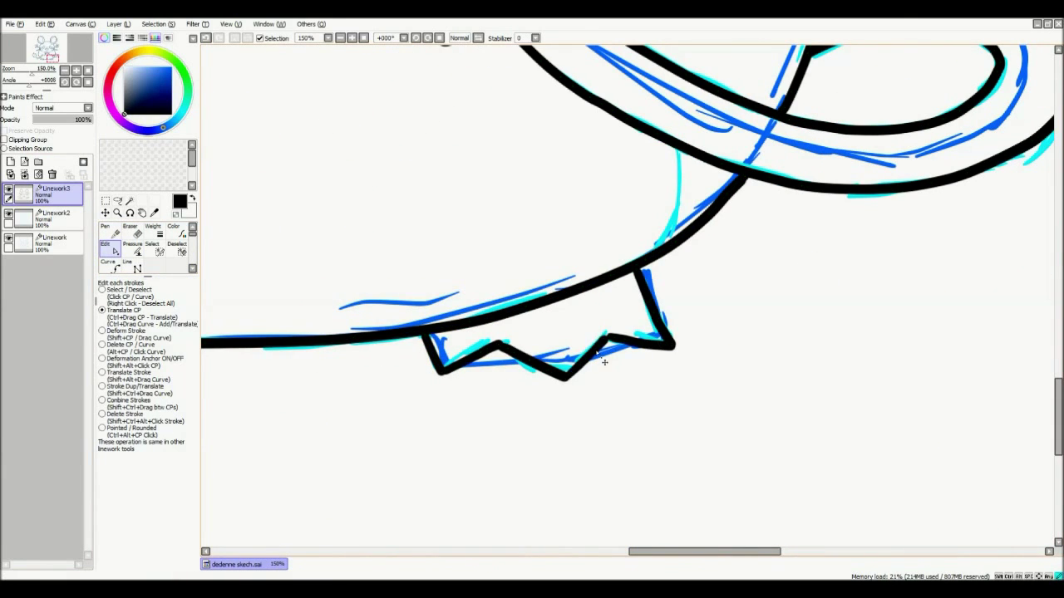
key(h)
- Ink the short inner leg curve inside the lower body and delete the Linework2 layer
key(n)
drag(287, 195, 326, 278)
key(e)
key(n)
key(h)
scroll(665, 415, left, 2)
scroll(593, 247, down, 5)
drag(55, 216, 52, 174)
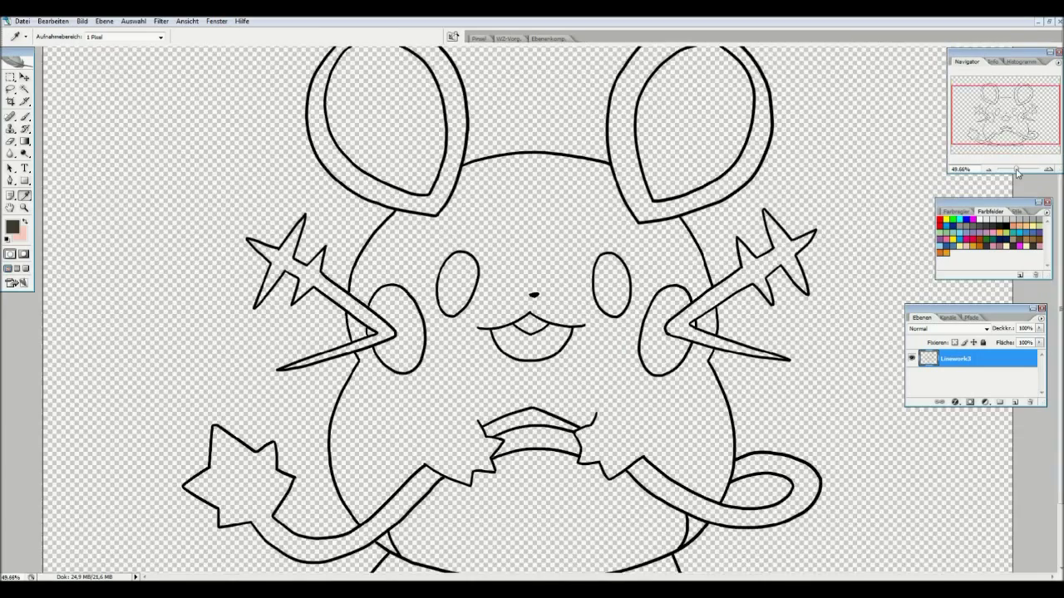
- Switch to Photoshop and fill the selected insides of both eyes dark brown-grey with a hard 55 px brush
key(ctrl+plus)
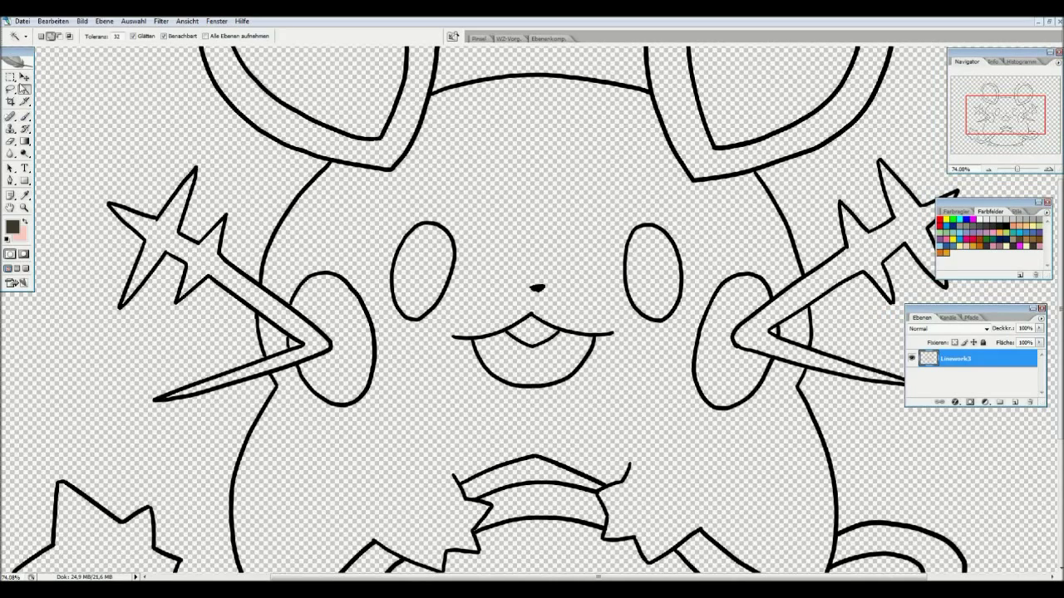
click(18, 37)
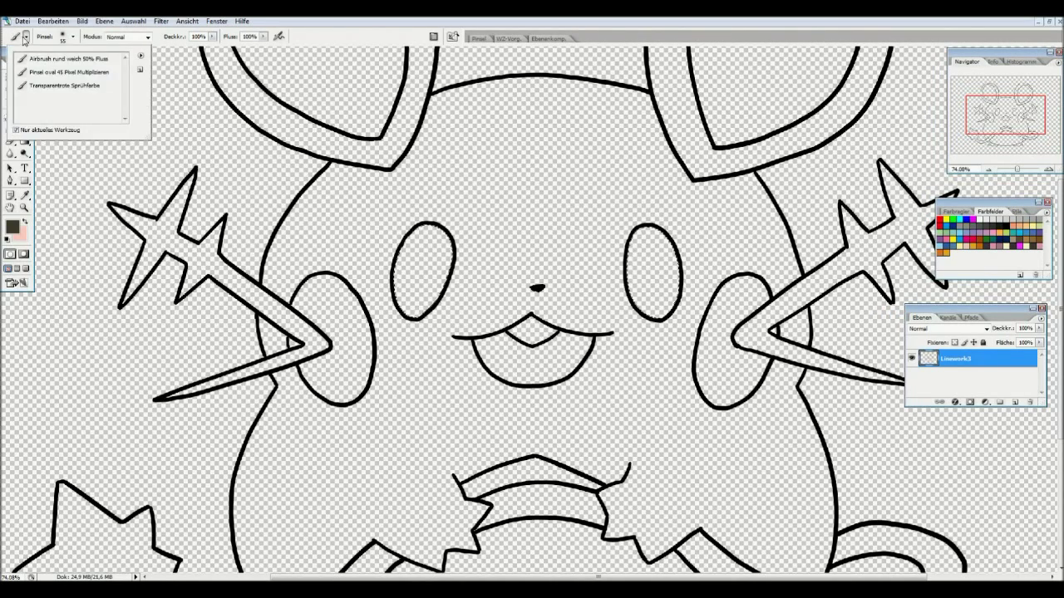
drag(412, 241, 424, 299)
click(73, 37)
drag(411, 250, 429, 299)
drag(644, 250, 669, 256)
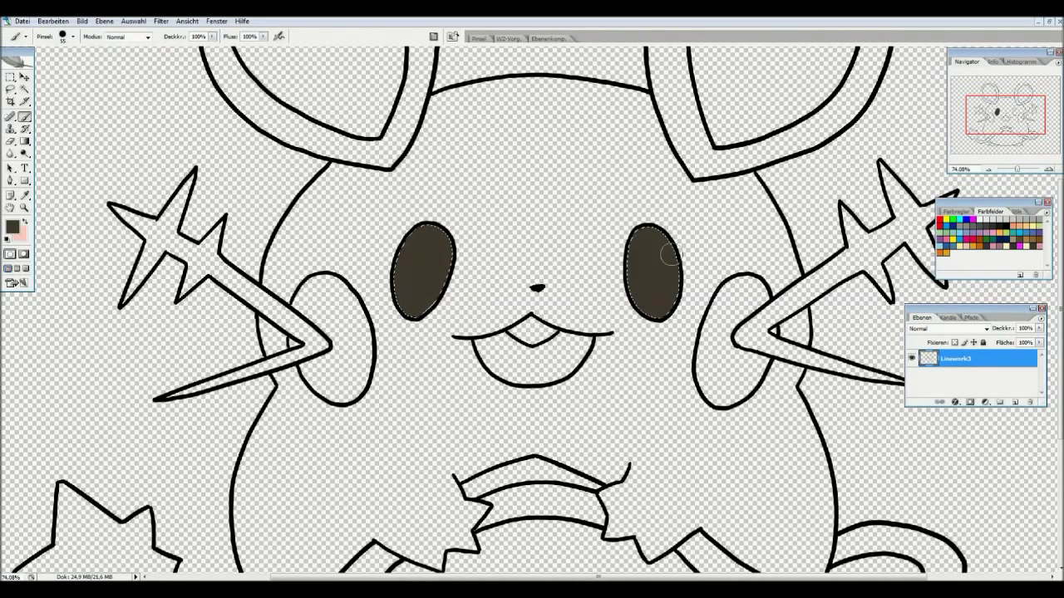
- Select the whole line art and set up a black brush with a diameter of 2500 px
right_click(97, 214)
click(125, 220)
key(w)
key(ctrl+0)
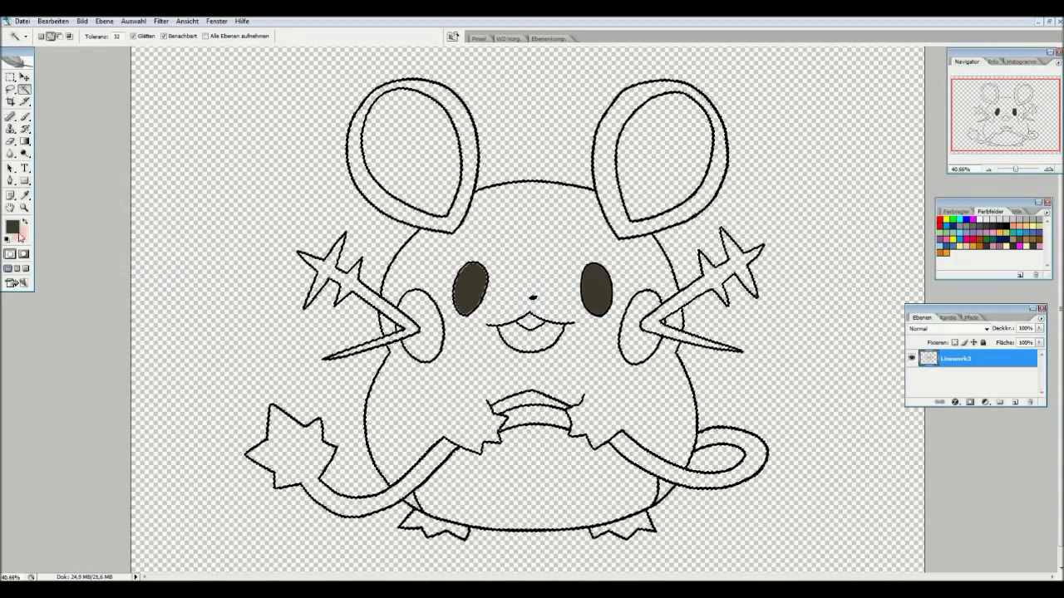
key(b)
click(73, 36)
text(2500)
key(Return)
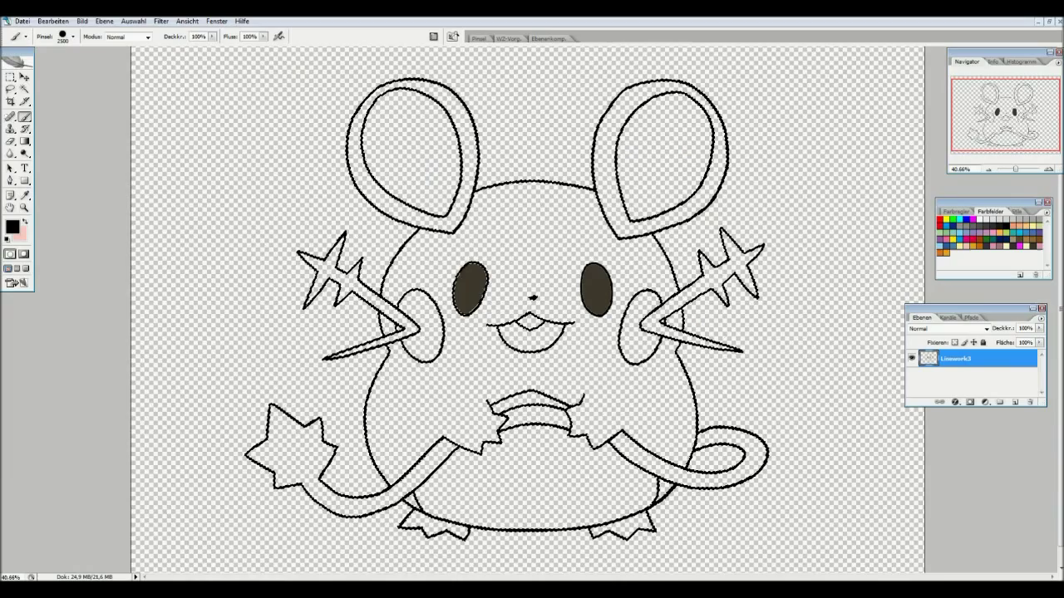
- Replace the line art selection with a selection of the dark filled areas of both eyes
click(73, 36)
key(w)
right_click(214, 207)
click(266, 254)
- Sample the dark eye colour and set up a soft brush with a 49 px diameter for shading the eyes
drag(1014, 168, 1019, 168)
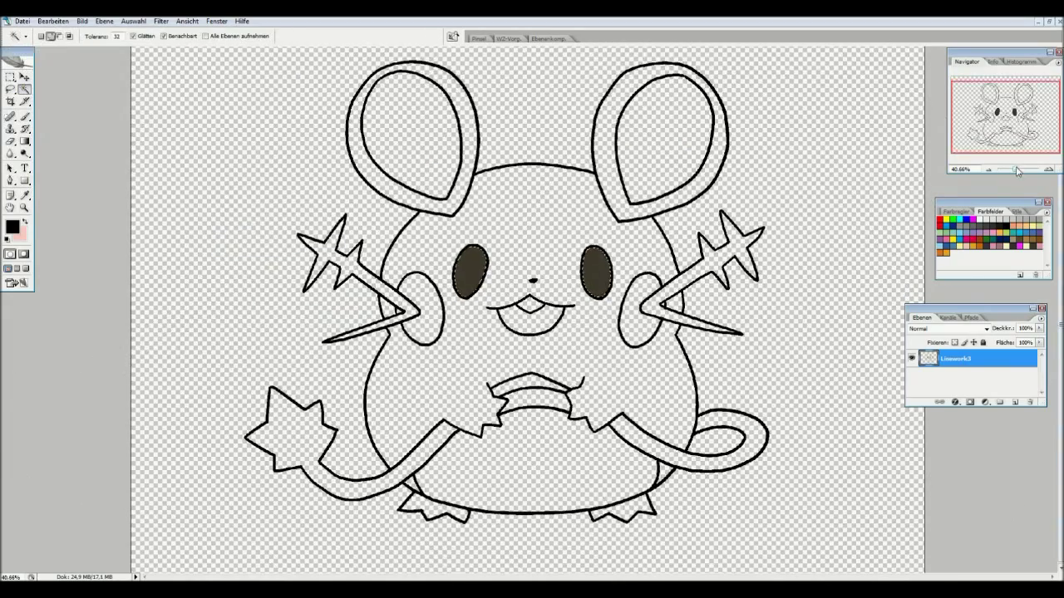
key(i)
key(b)
click(74, 36)
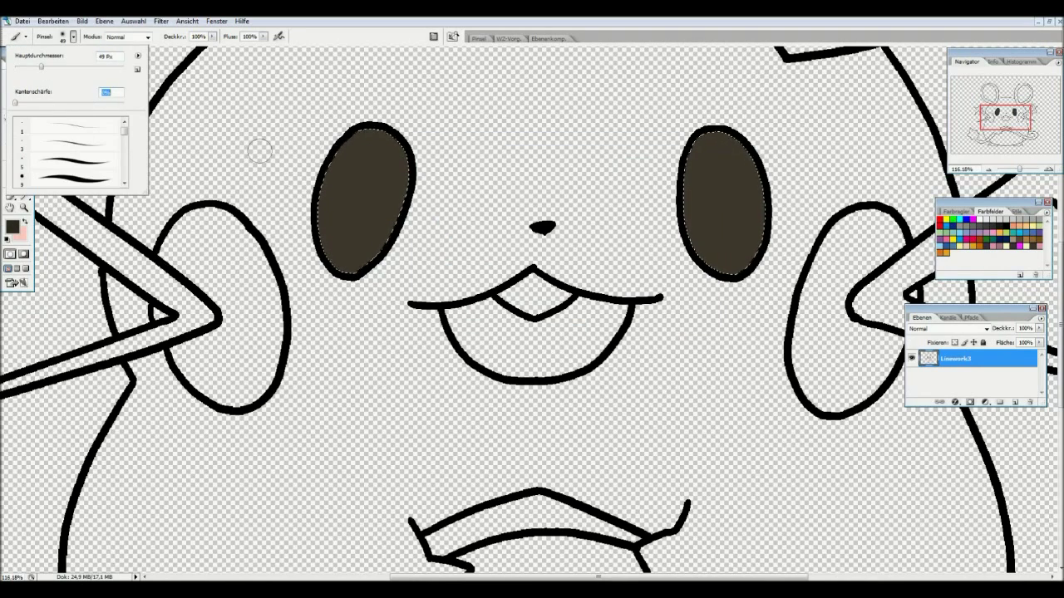
key(Return)
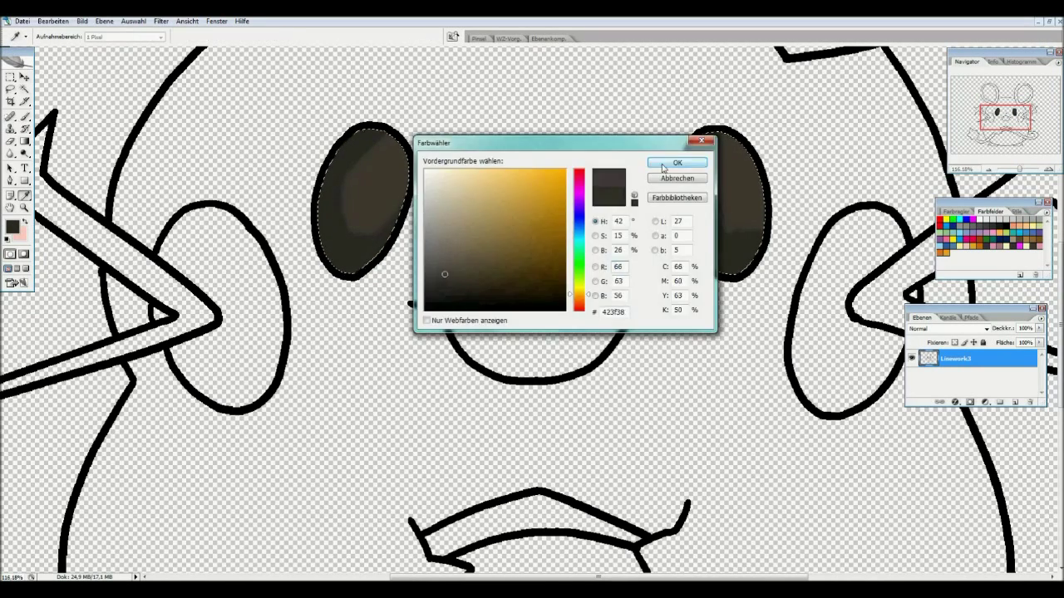
- Shade the insides of both eyes with a soft dark brown-grey brush and paint white highlights at 41% opacity
drag(706, 191, 723, 225)
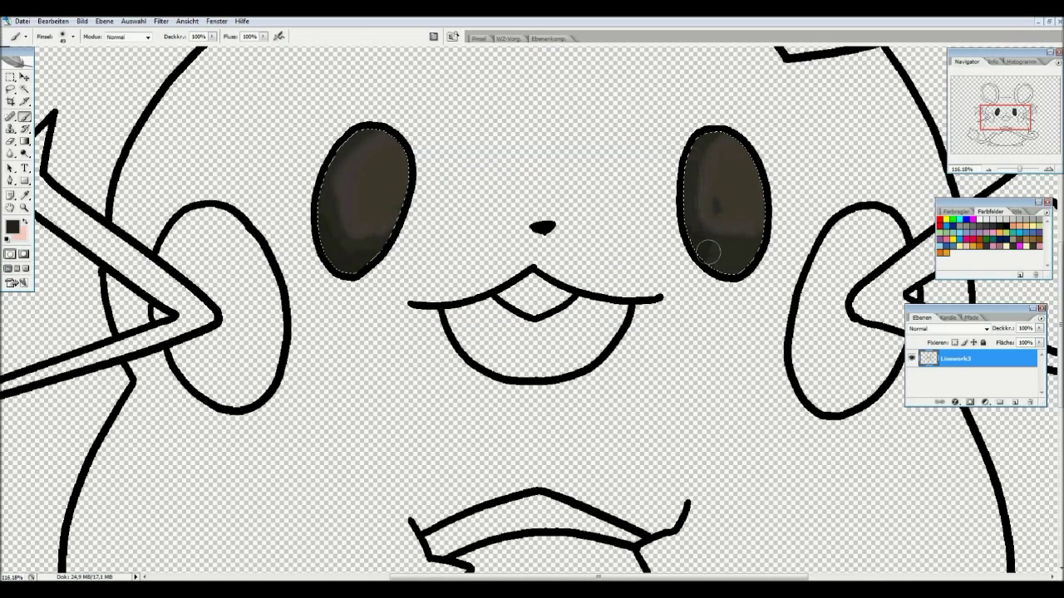
key(r)
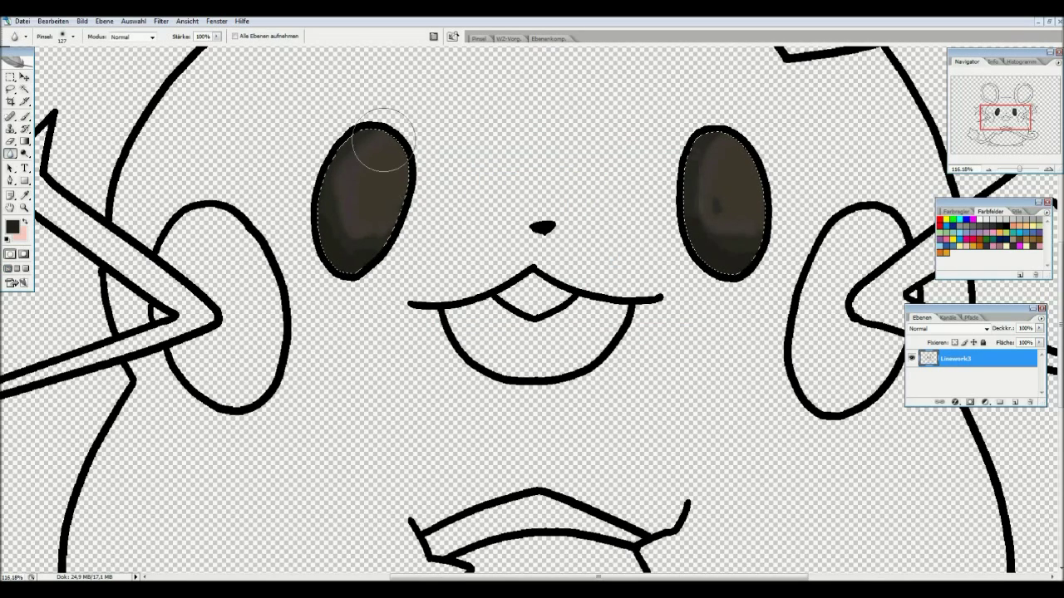
key(b)
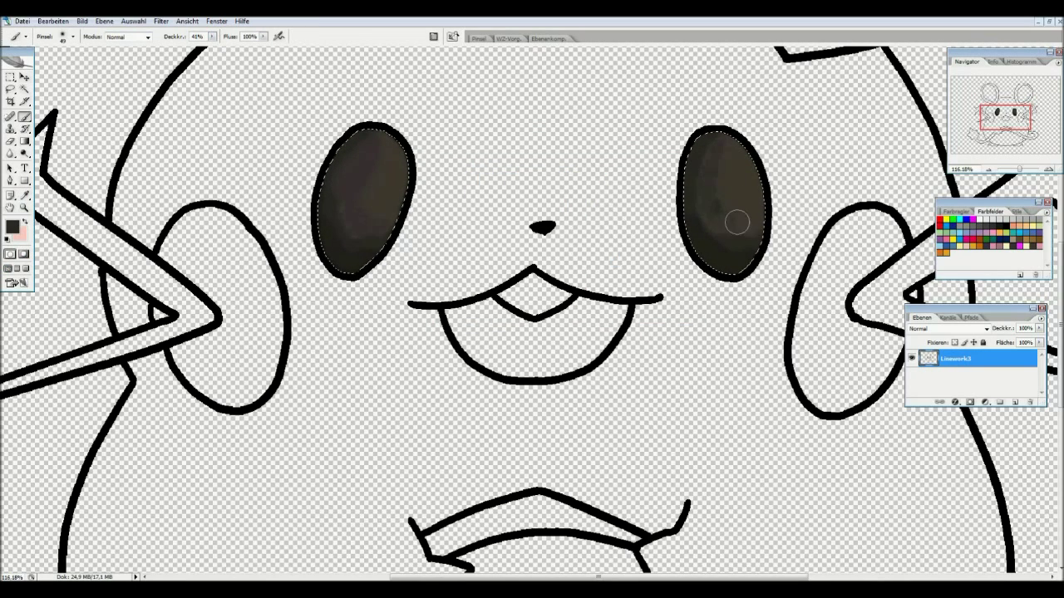
click(25, 239)
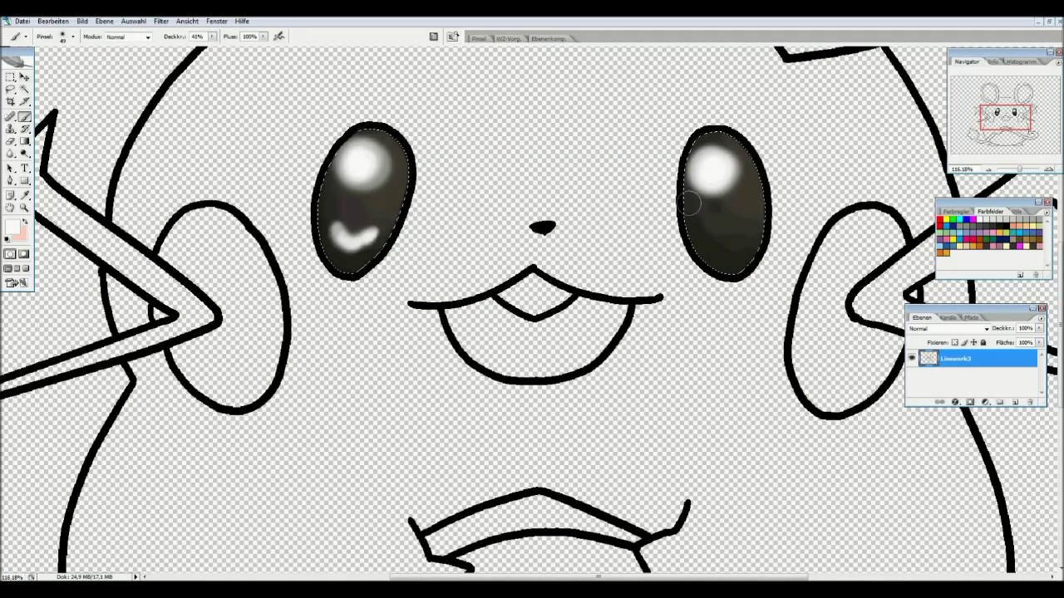
- Select the insides of both cheeks and fill them with orange #d16a25 using a soft brush
key(z)
key(ctrl+minus)
key(w)
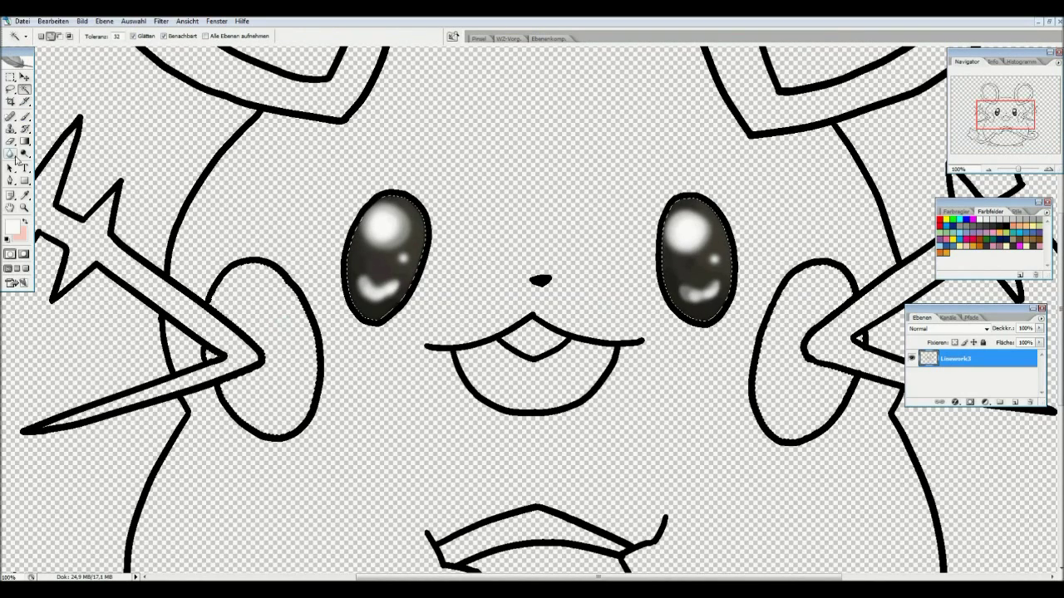
key(b)
click(74, 36)
mouse_move(270, 282)
mouse_down()
mouse_move(286, 378)
mouse_move(241, 391)
mouse_up()
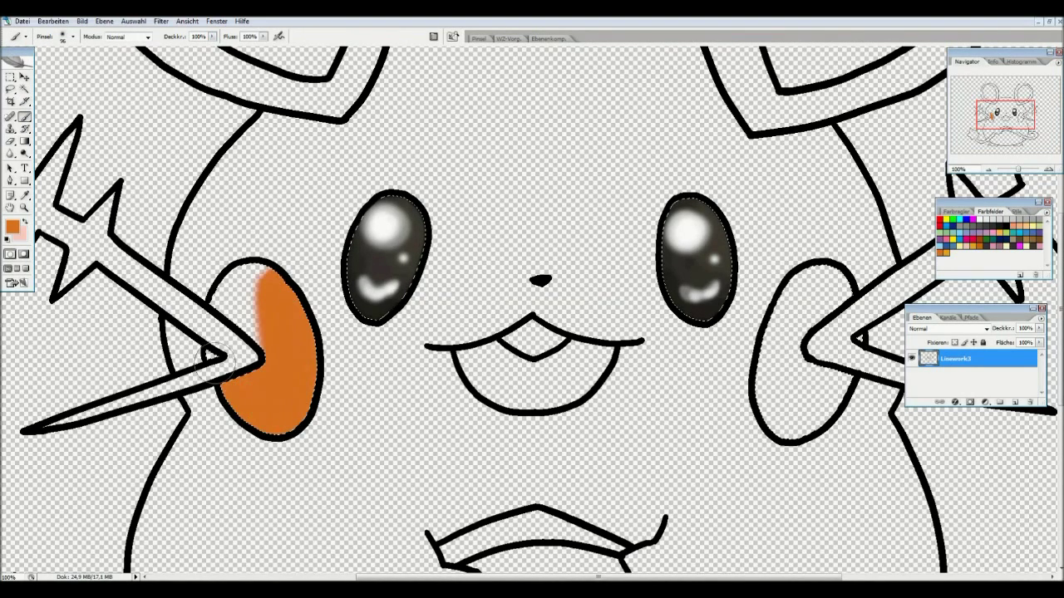
drag(802, 307, 844, 382)
- Shade the outer and lower edges of both cheeks with darker orange tones
click(13, 228)
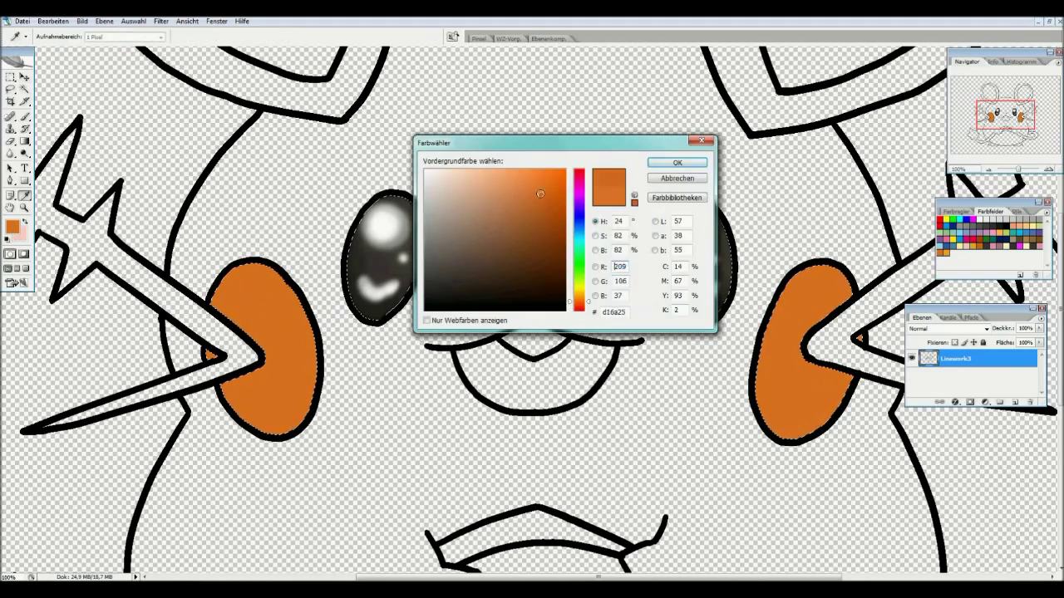
click(677, 163)
drag(777, 266, 840, 287)
click(13, 228)
click(677, 163)
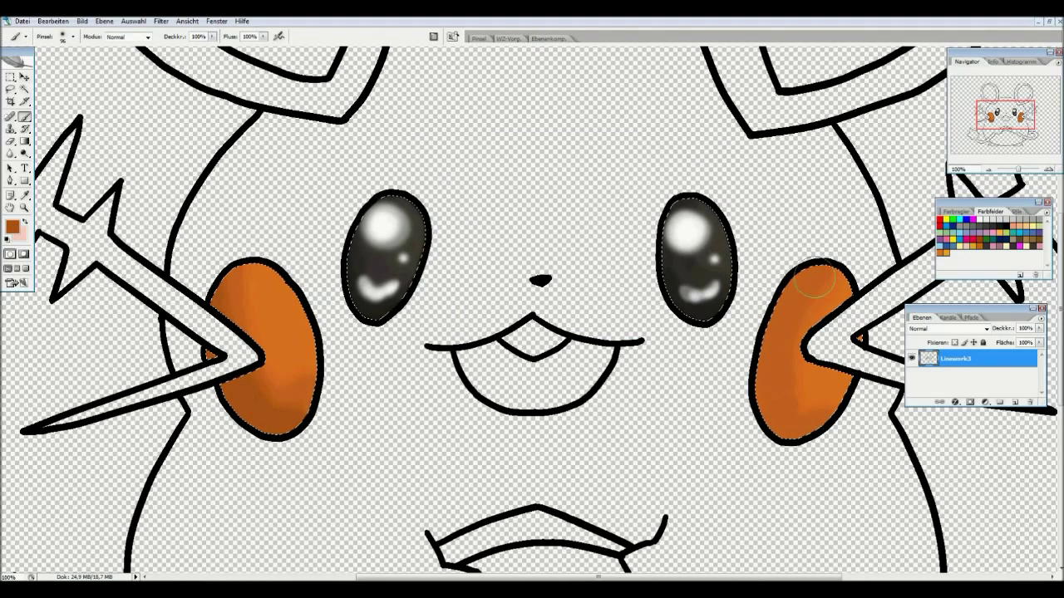
drag(786, 262, 835, 287)
- Paint light orange highlights on both cheeks with the soft brush
click(25, 116)
drag(257, 283, 286, 350)
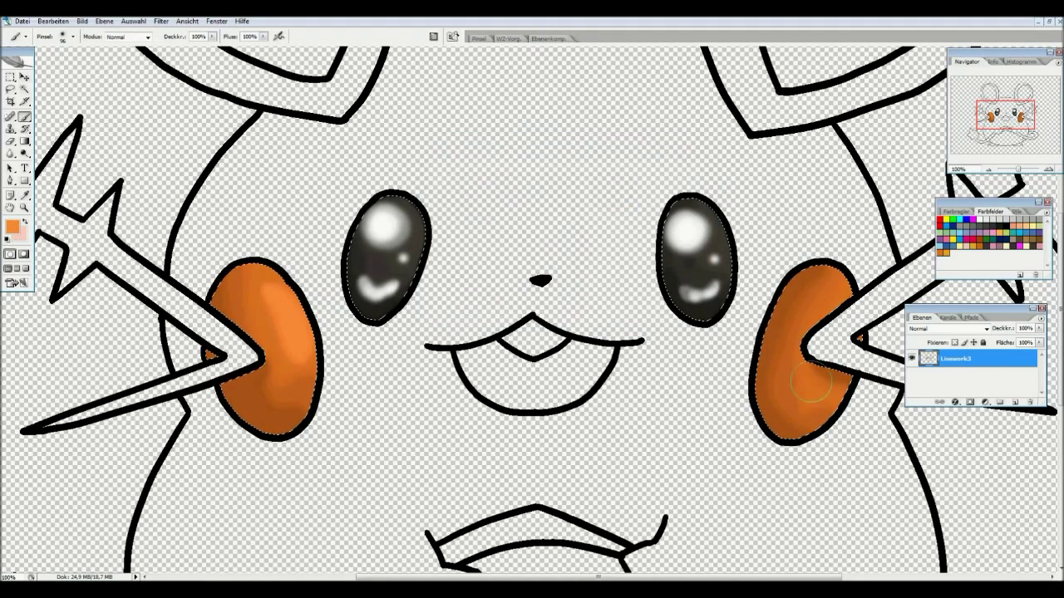
key(r)
key(b)
- Colour the tooth white with a soft 34 px brush and shade its edges light grey
click(12, 227)
click(689, 158)
click(12, 226)
click(677, 161)
drag(513, 334, 539, 329)
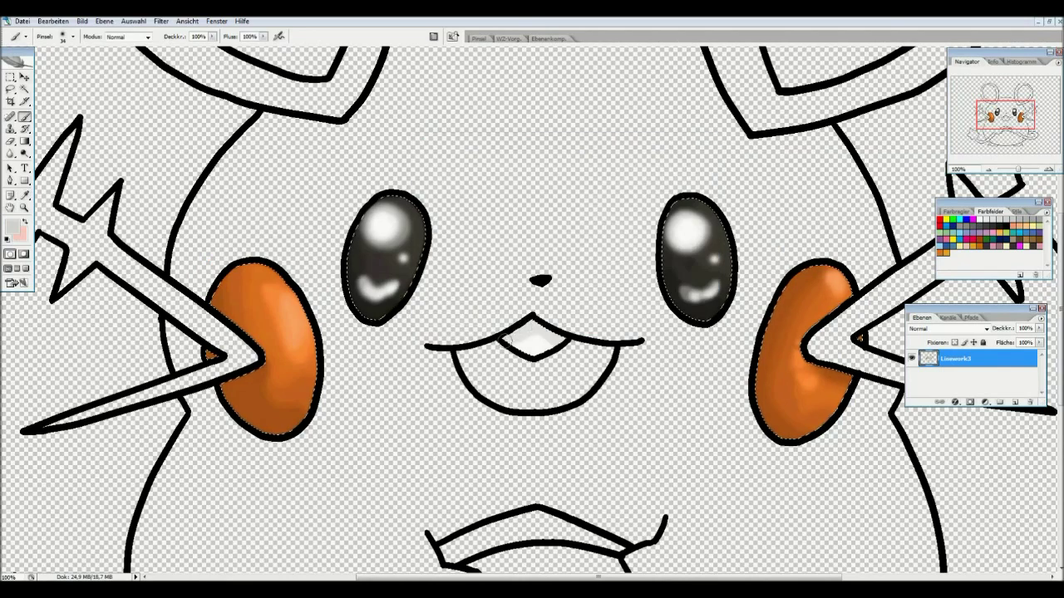
key(r)
key(b)
- Replace the cheek selection with the mouth interior and fill it pink using a soft 62 px brush
key(ctrl+d)
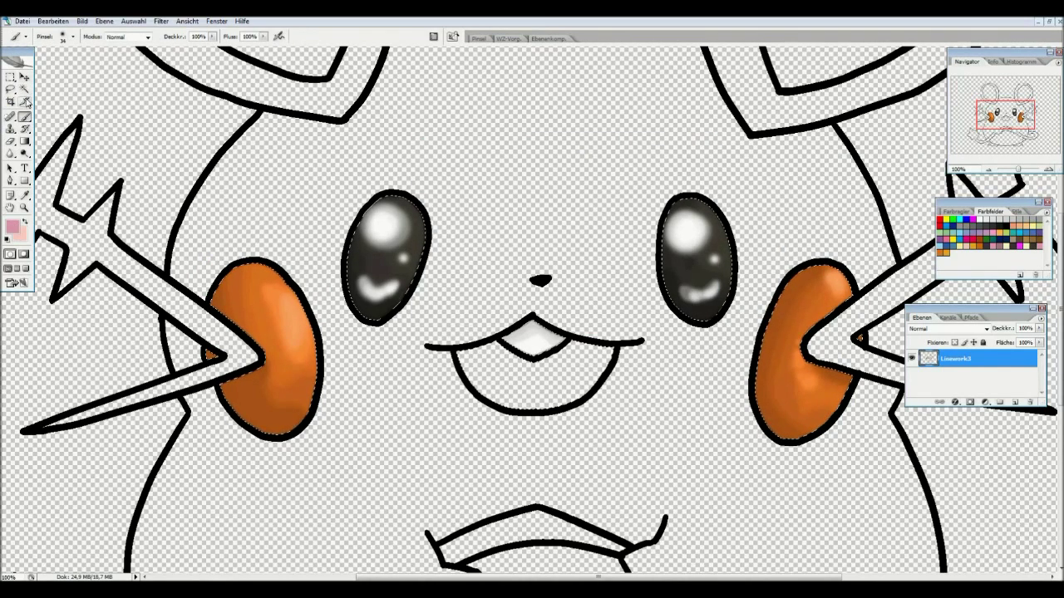
click(65, 36)
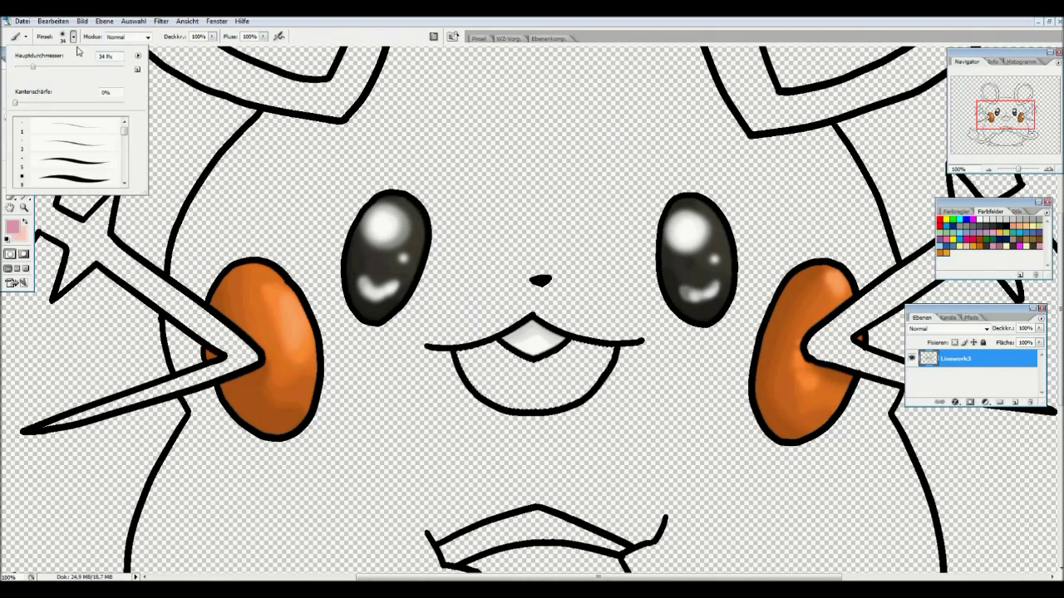
drag(474, 366, 599, 382)
- Shade the upper part of the mouth interior with a darker pink
click(11, 227)
click(482, 184)
click(674, 161)
click(478, 356)
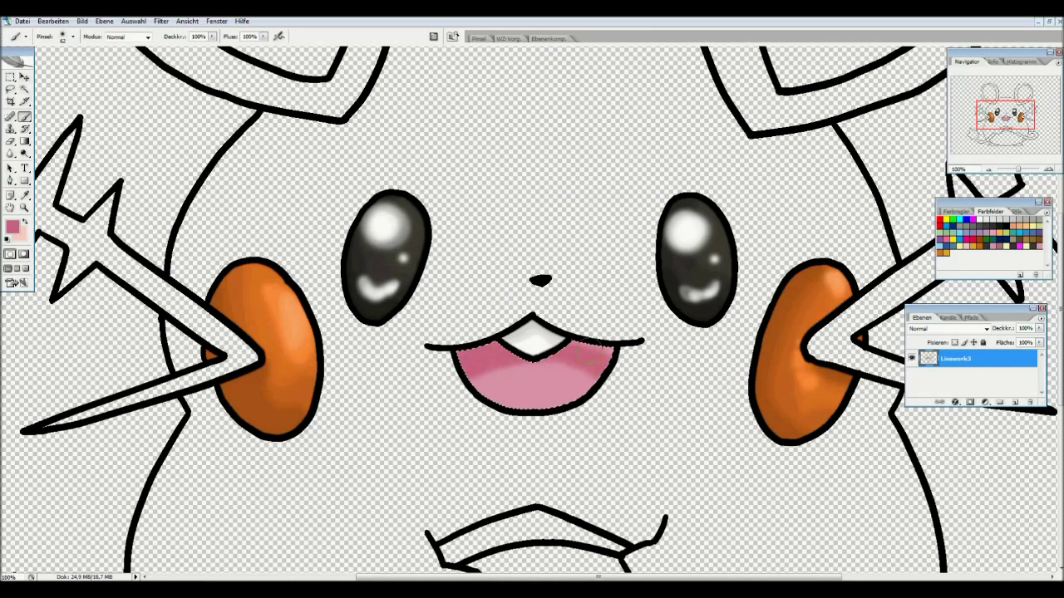
mouse_move(468, 397)
mouse_down()
mouse_move(541, 382)
mouse_move(490, 358)
mouse_up()
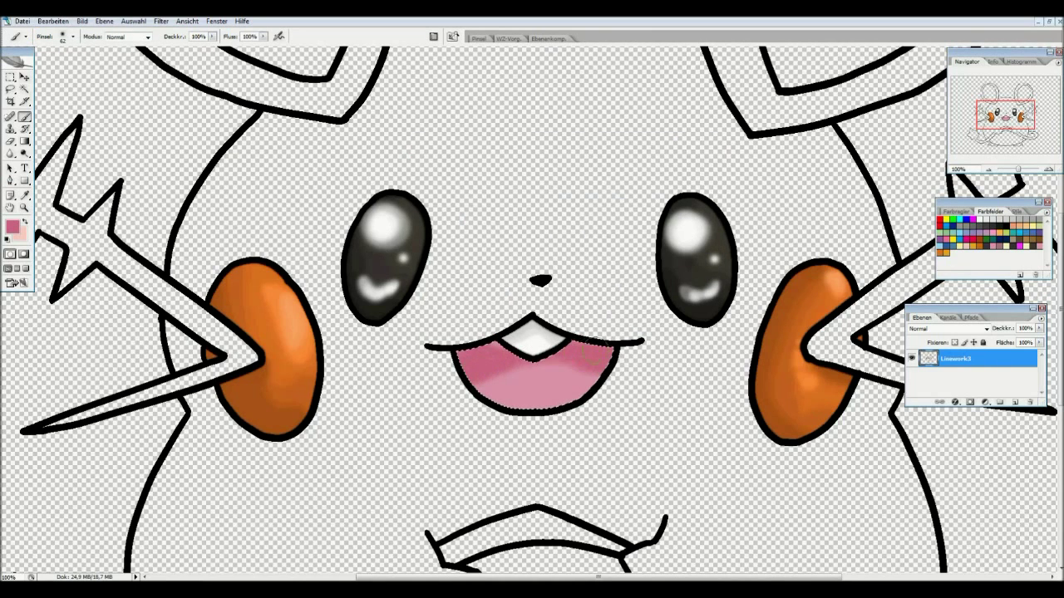
- Deepen the shadow below the upper lip and add blended light pink highlights to the tongue area
click(11, 227)
click(678, 162)
click(11, 227)
click(678, 162)
click(11, 227)
click(468, 174)
click(677, 162)
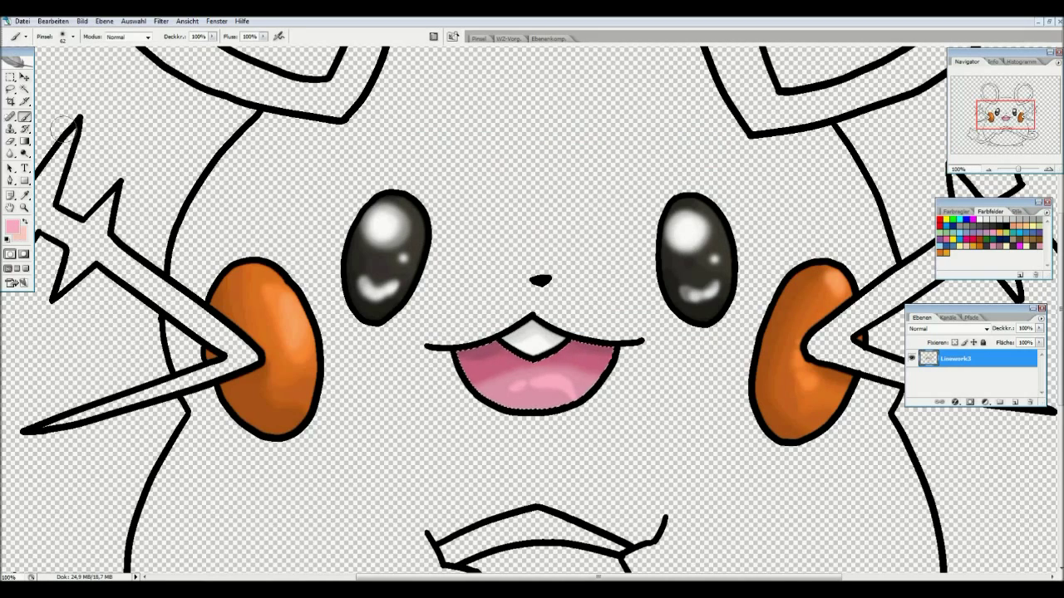
drag(1017, 170, 1022, 173)
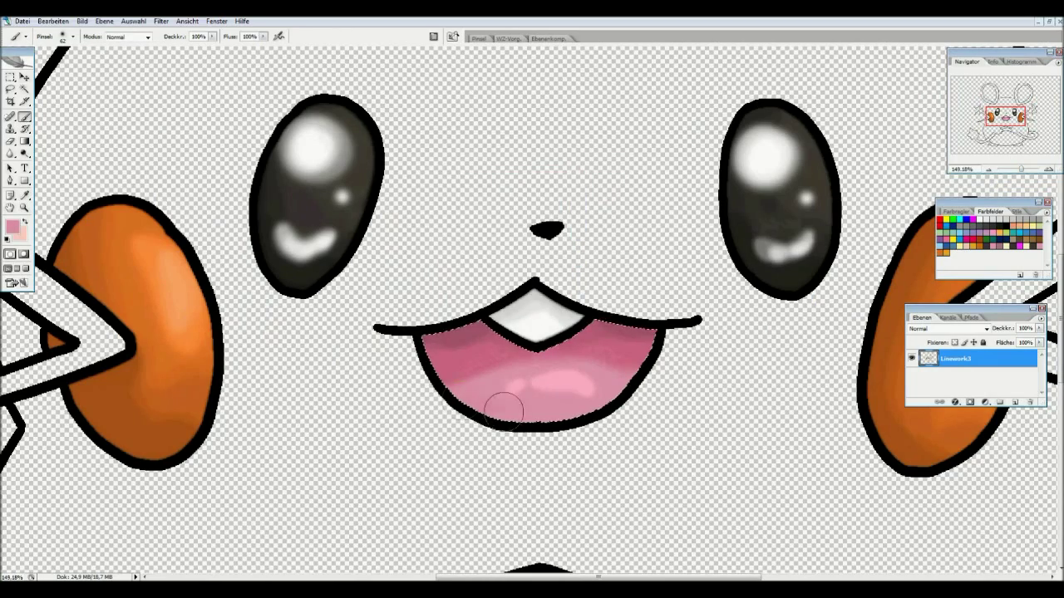
alt+click(462, 397)
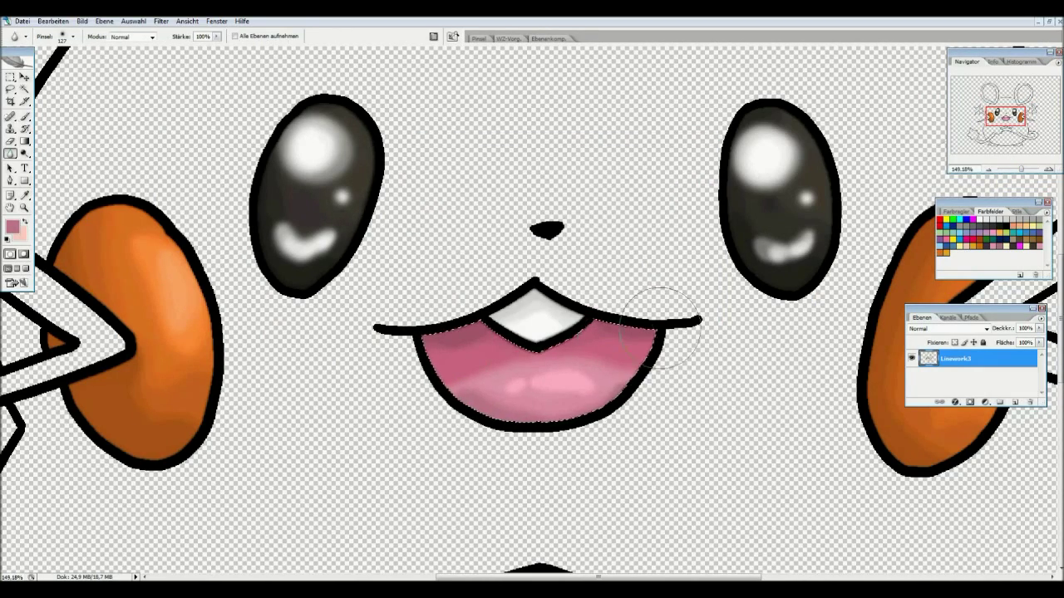
- Select the body, arms and feet and fill them golden yellow with a 220 px brush
key(ctrl+0)
key(w)
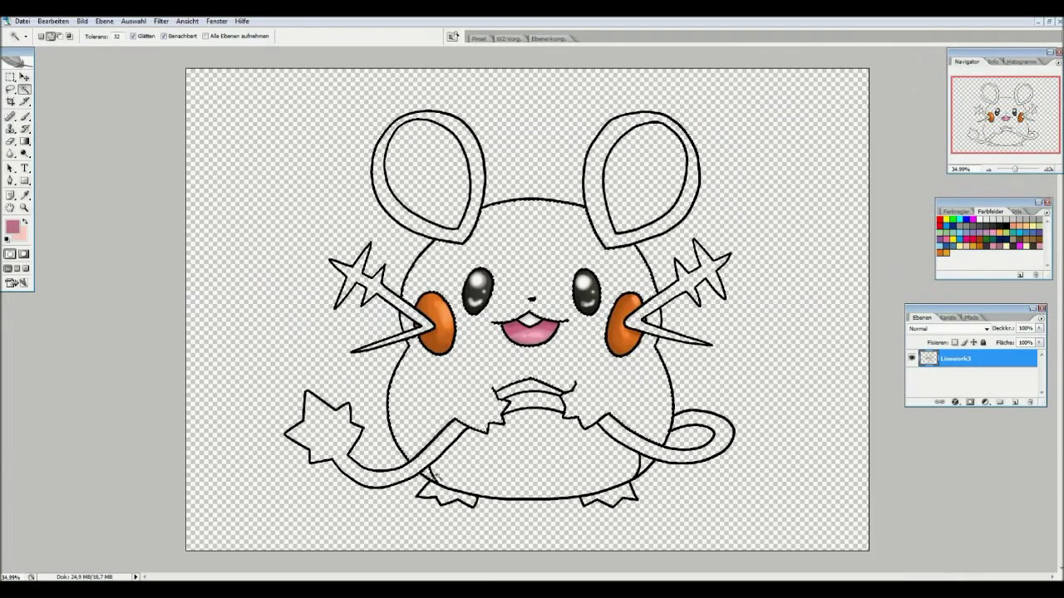
click(954, 247)
key(b)
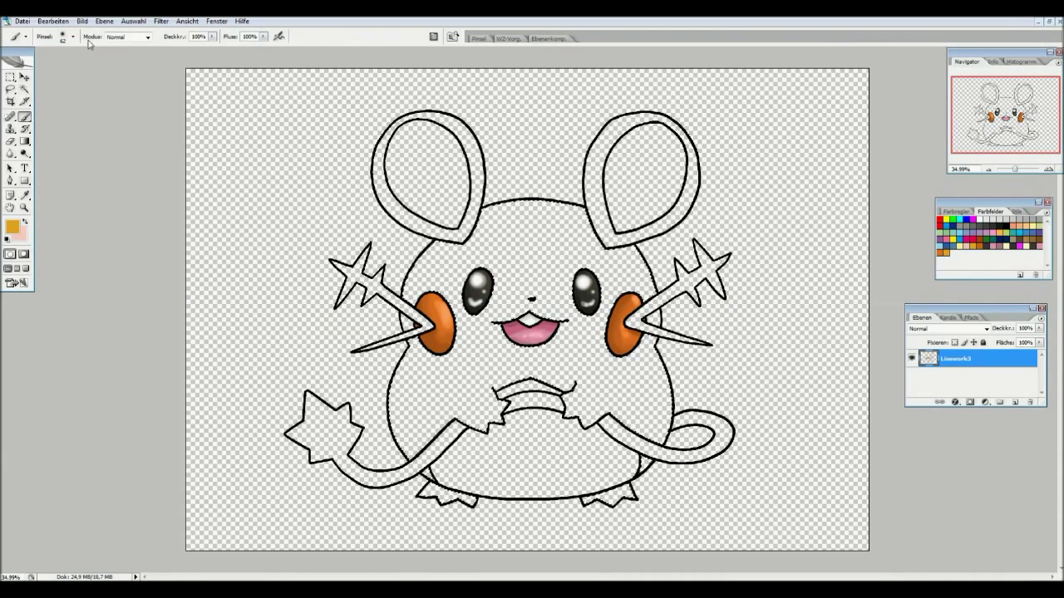
click(63, 36)
text(220)
key(Return)
drag(524, 218, 465, 248)
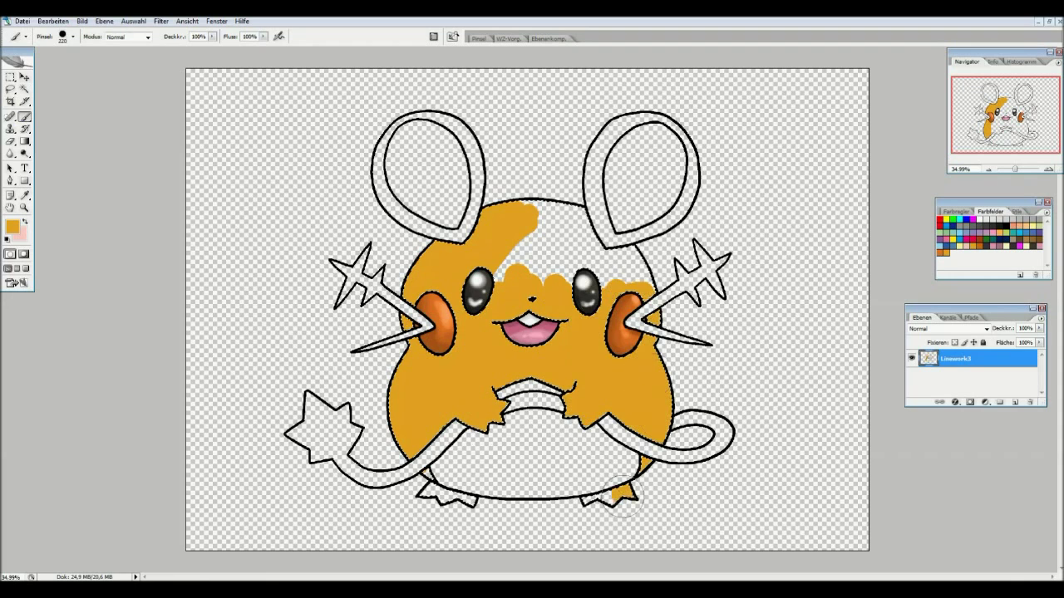
drag(575, 283, 523, 241)
- Shade the body's left side, the arms and the feet in darker ochre with a softer 251 px brush
click(63, 37)
click(97, 103)
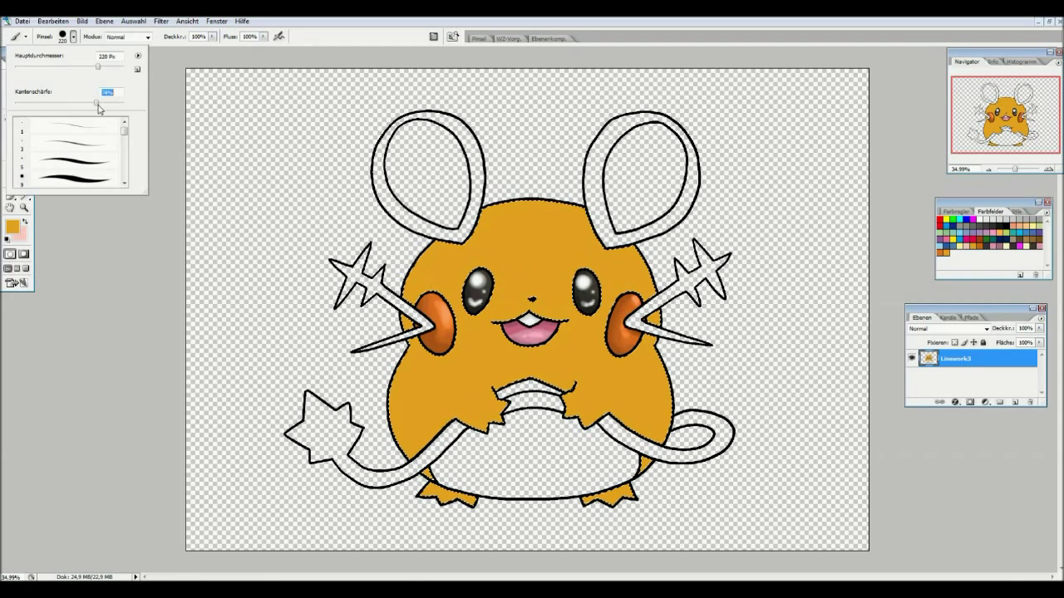
click(11, 226)
click(688, 158)
drag(444, 245, 407, 407)
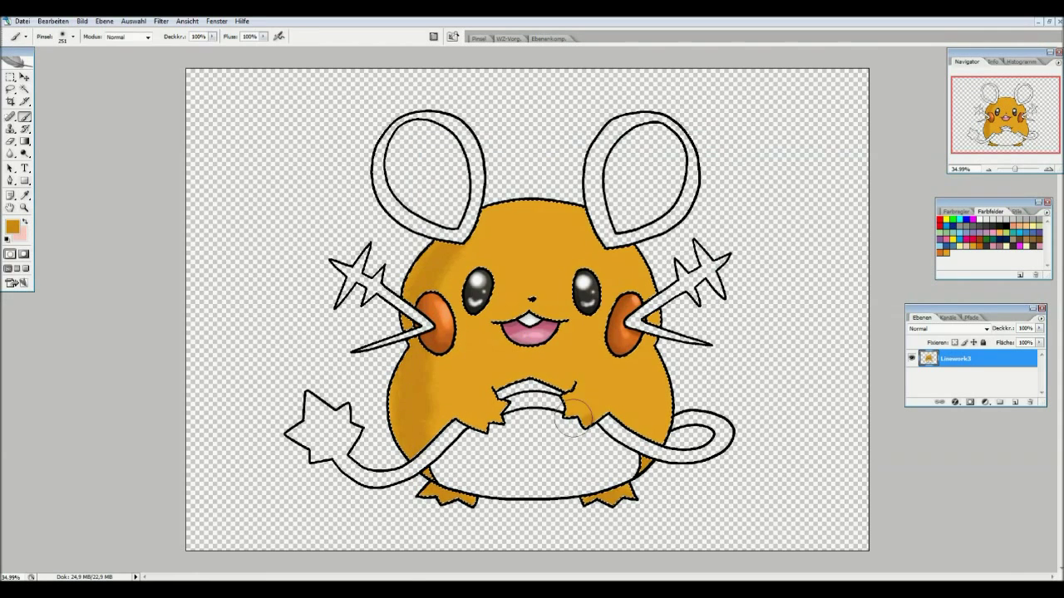
click(52, 21)
click(70, 27)
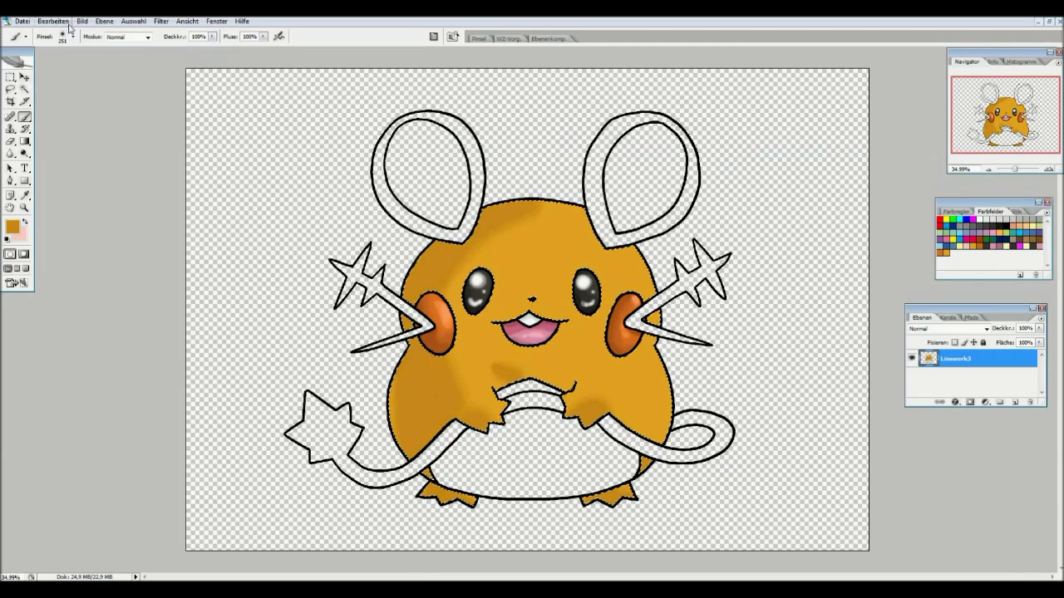
- Deepen the shadows along the body's edges and on the feet with an even darker ochre
click(18, 234)
click(688, 155)
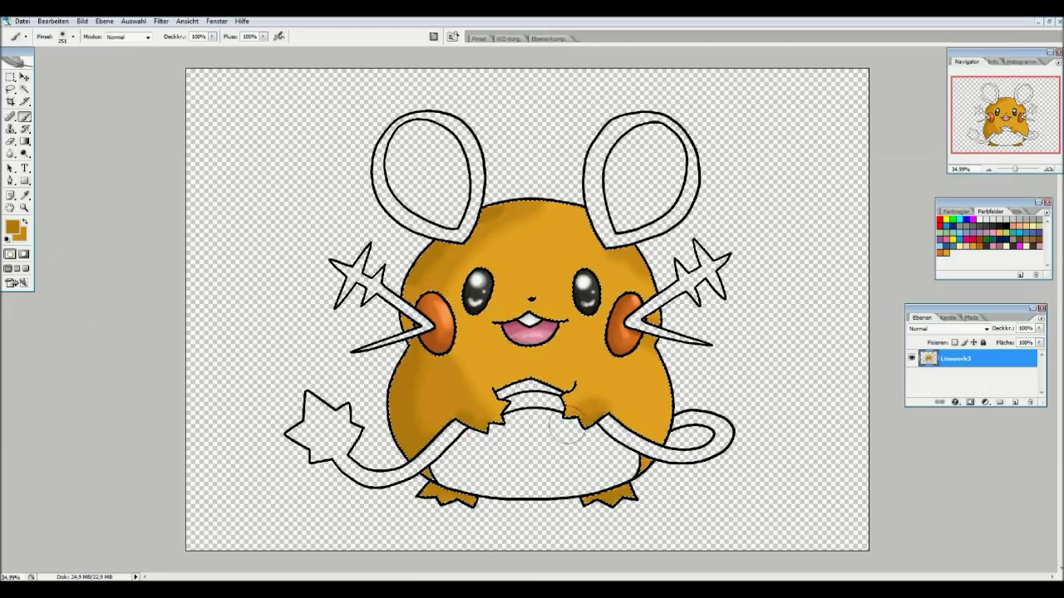
scroll(564, 428, up, 5)
click(18, 233)
click(686, 160)
drag(282, 465, 366, 474)
drag(815, 474, 856, 466)
- Paint light yellow highlights on the face and the right side of the body, using a soft 190 px brush at 41% opacity
click(18, 234)
click(686, 159)
scroll(532, 316, down, 5)
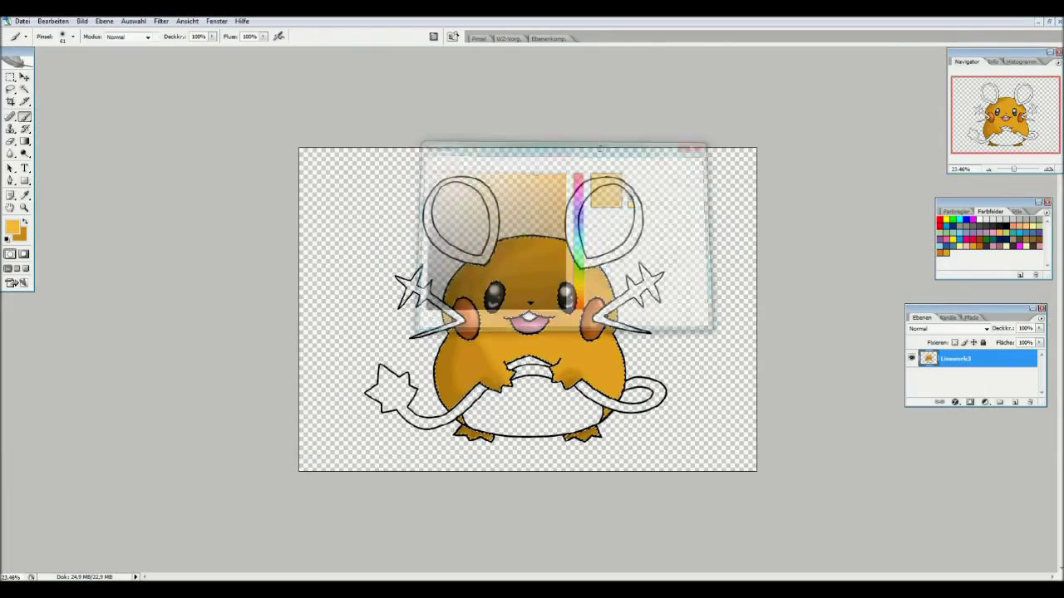
click(62, 37)
scroll(532, 316, up, 3)
key(i)
click(11, 227)
click(677, 162)
key(b)
click(62, 37)
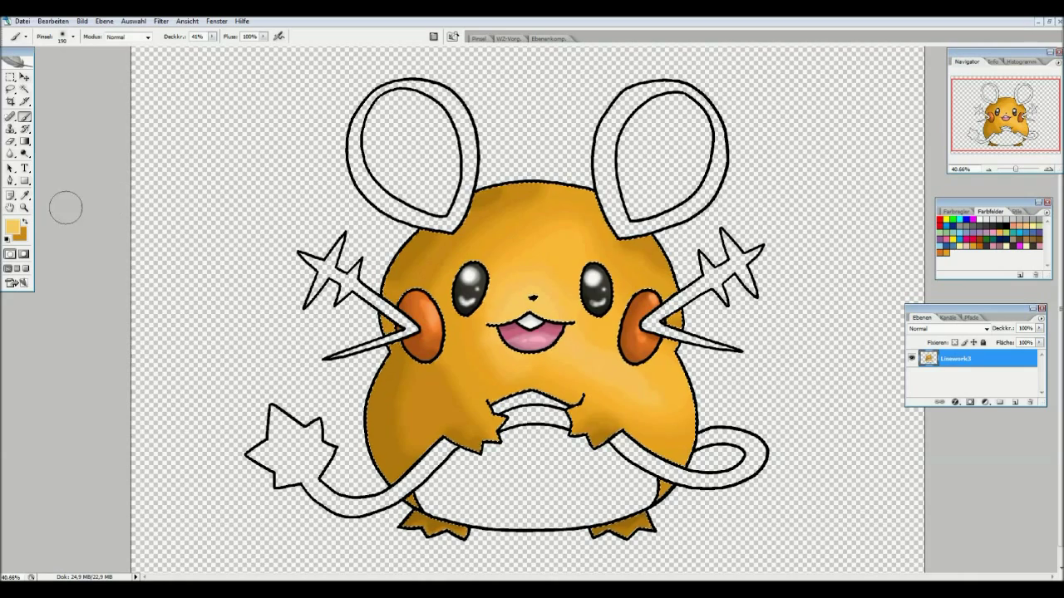
- Replace the body selection with the inner ears, chest and belly and fill these areas pale yellow
click(24, 89)
right_click(190, 228)
click(208, 233)
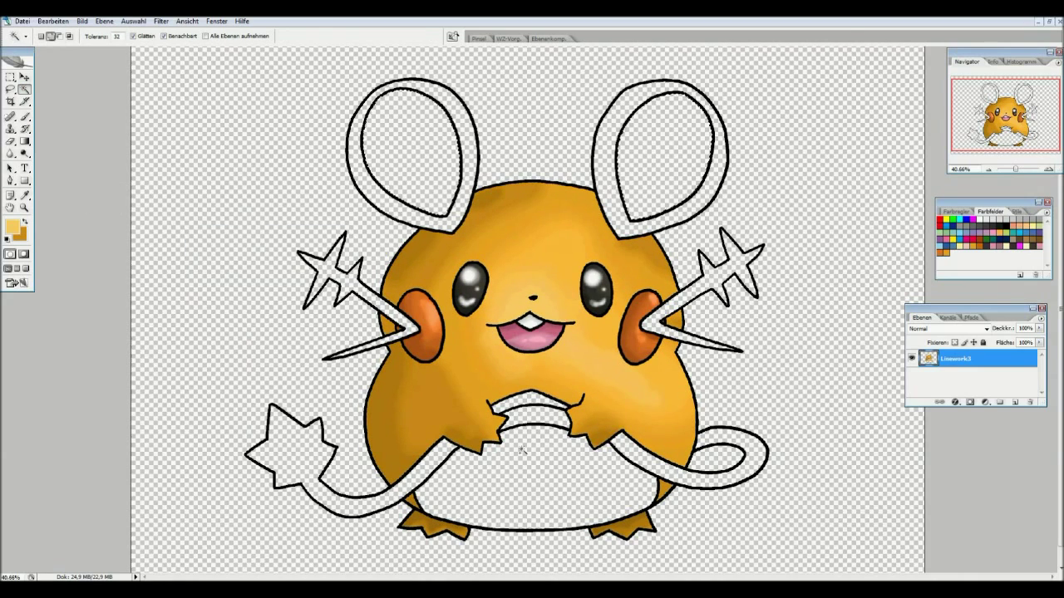
click(1032, 243)
key(b)
click(62, 36)
drag(390, 125, 432, 183)
- Shade the inner ears and the belly with the darker pale yellow #e0dfa7
click(15, 231)
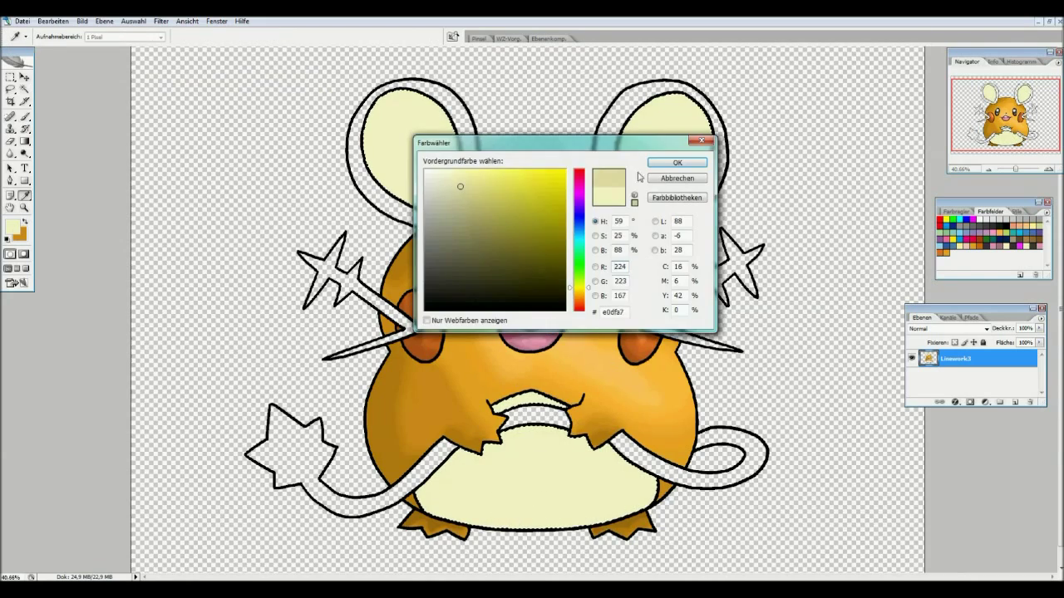
click(748, 159)
drag(382, 124, 433, 183)
mouse_move(453, 447)
mouse_down()
mouse_move(630, 472)
mouse_move(499, 515)
mouse_up()
- Deepen the inner ear and belly shadows with #d2d193 and a darker olive tone
click(15, 231)
click(690, 154)
click(15, 231)
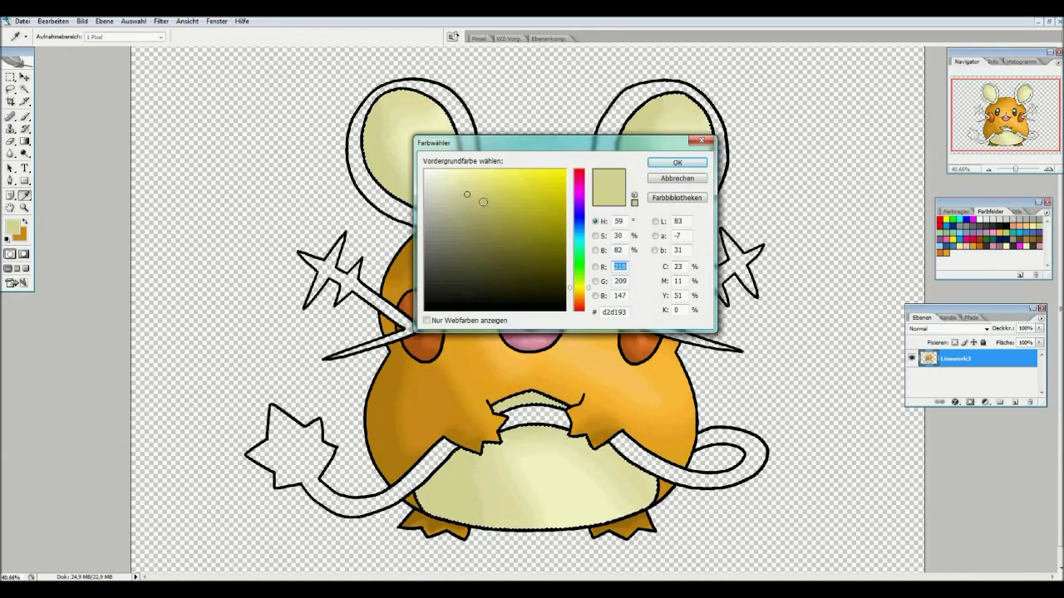
click(794, 157)
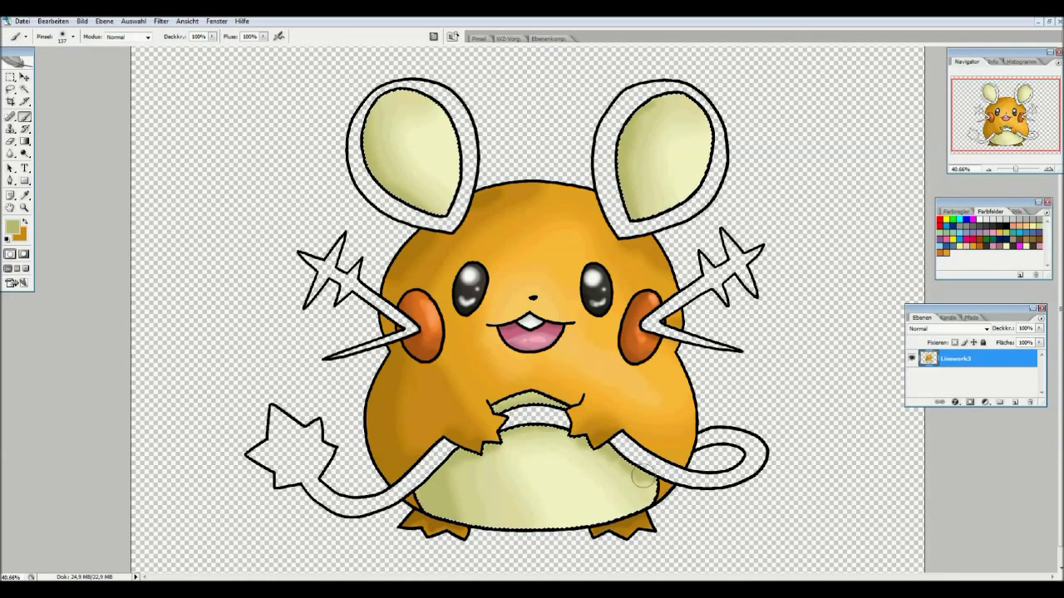
- Paint pale cream highlights on the belly and inner ears with the brush at 59% opacity
click(15, 229)
click(694, 155)
key(5)
key(9)
drag(542, 486, 499, 504)
- Adjust the Blur tool's brush and soften the colour transitions on the belly
key(r)
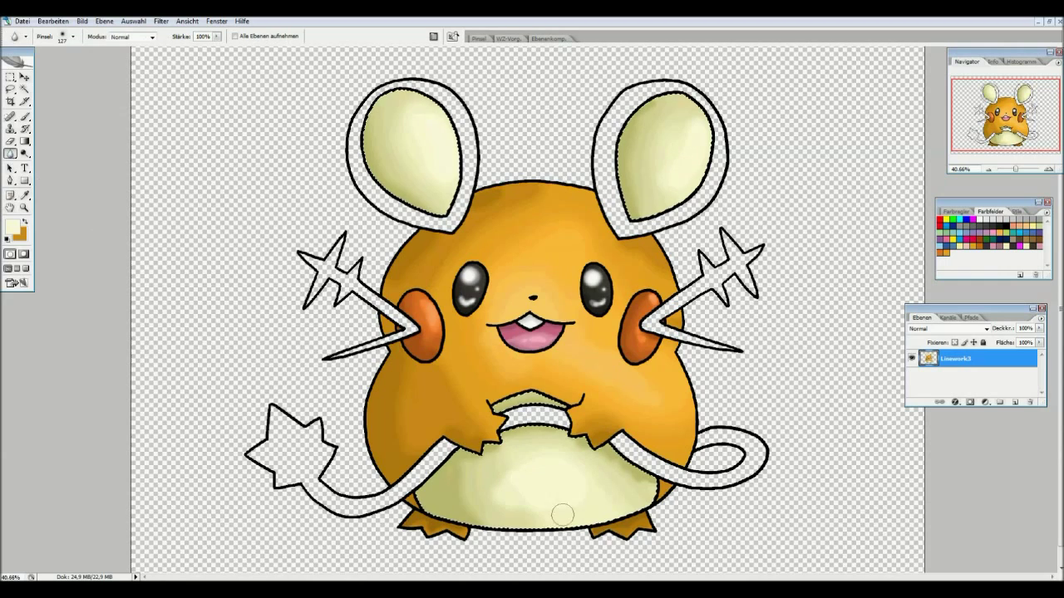
click(72, 37)
drag(25, 51, 35, 51)
click(546, 462)
- Select the ear rims, whiskers and tail and fill them dark brown-grey at 100% opacity
key(w)
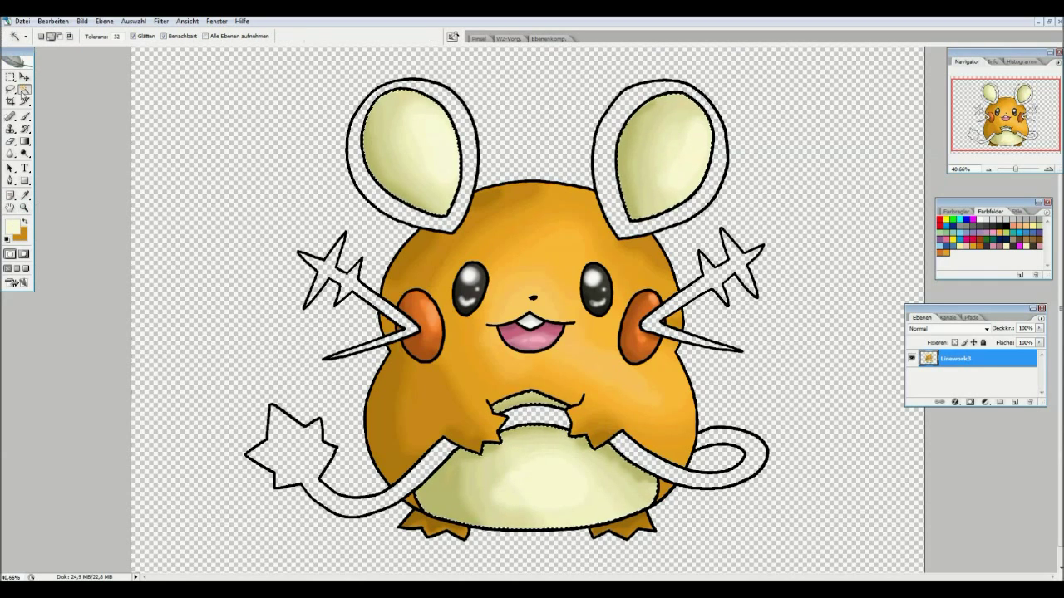
key(b)
alt+click(349, 351)
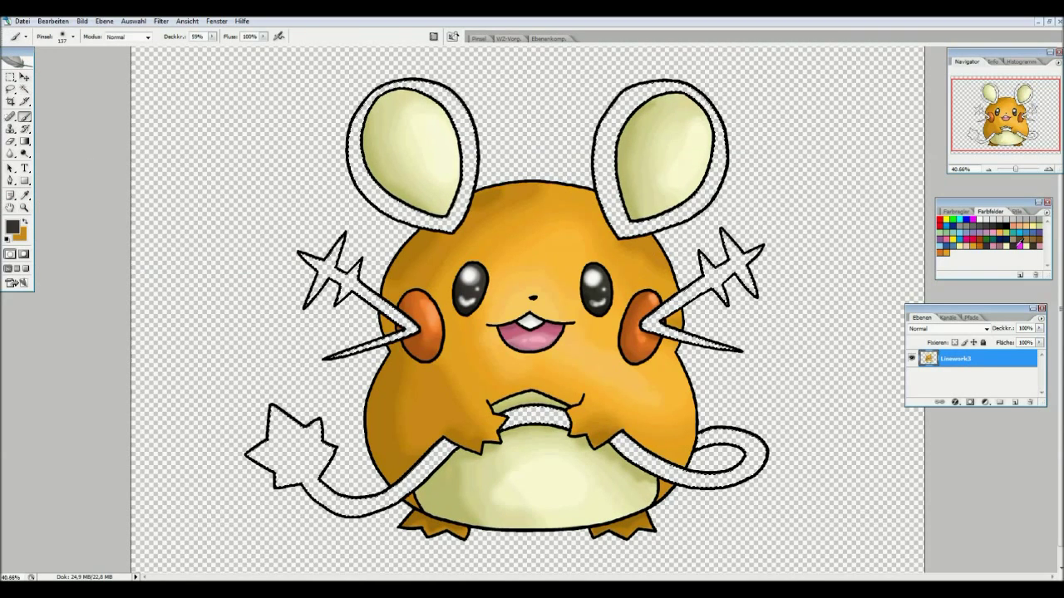
key(0)
drag(366, 104, 412, 212)
mouse_move(358, 291)
mouse_down()
mouse_move(273, 487)
mouse_move(732, 457)
mouse_move(772, 238)
mouse_up()
- Shade the ear rims with a darker tone using a soft 153 px brush
key(i)
click(12, 227)
key(Return)
key(b)
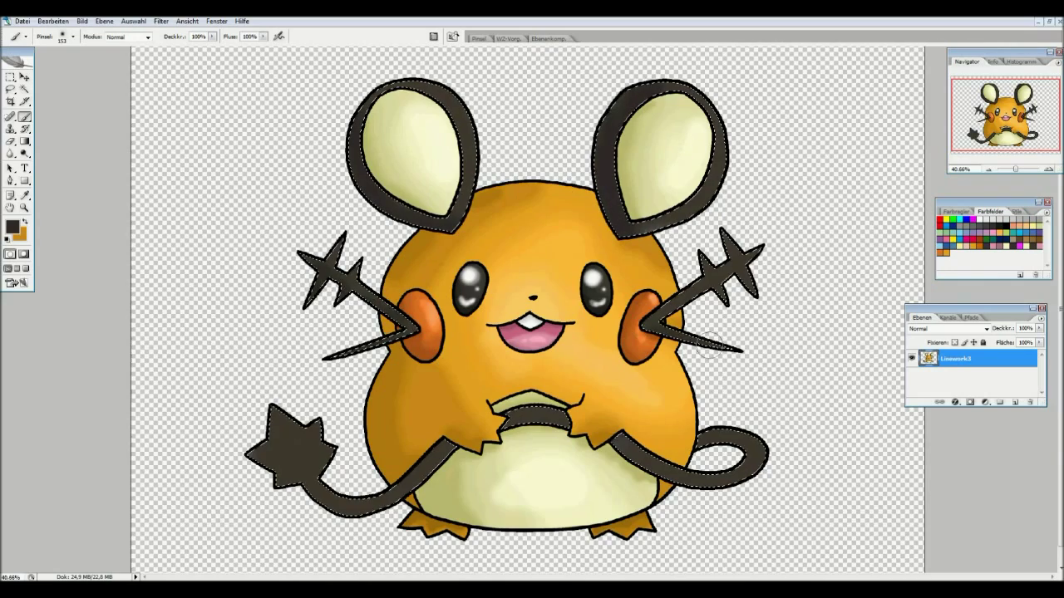
- Add deeper shadows and lighter grey highlights to the ear rims, whiskers and tail
click(13, 226)
key(Return)
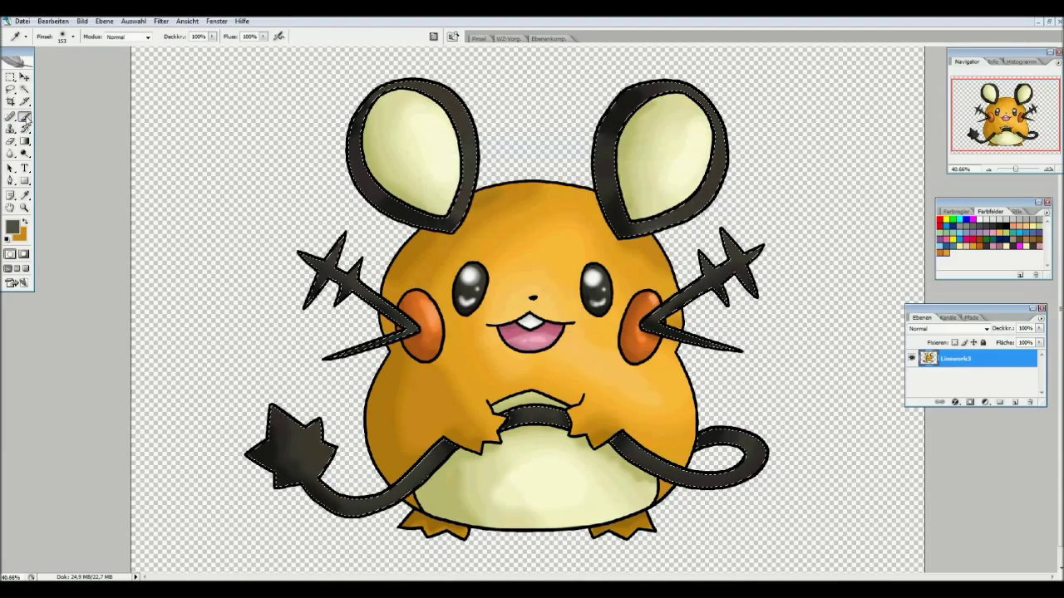
click(13, 226)
key(Return)
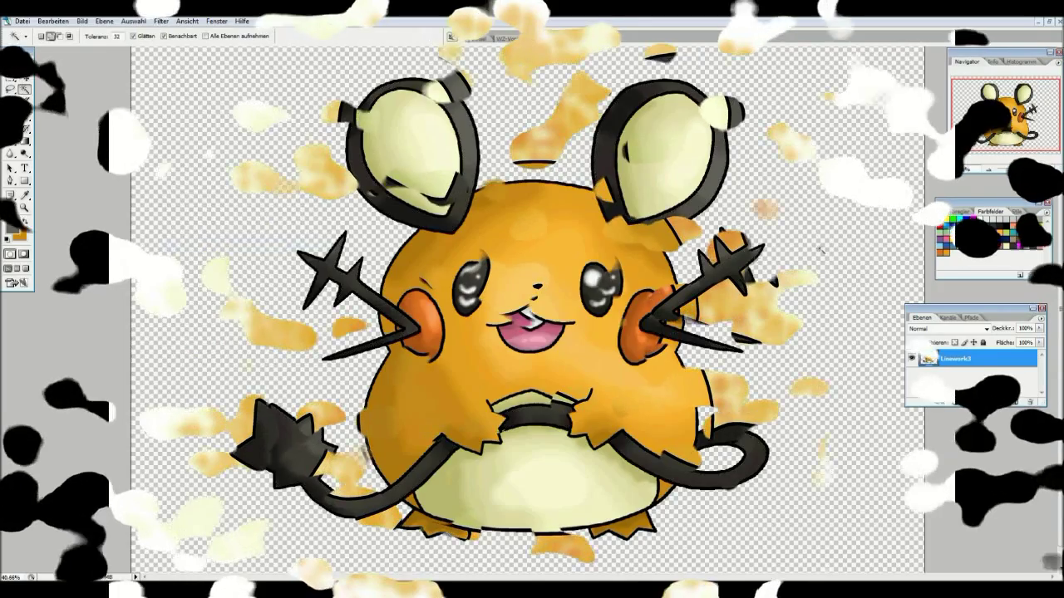